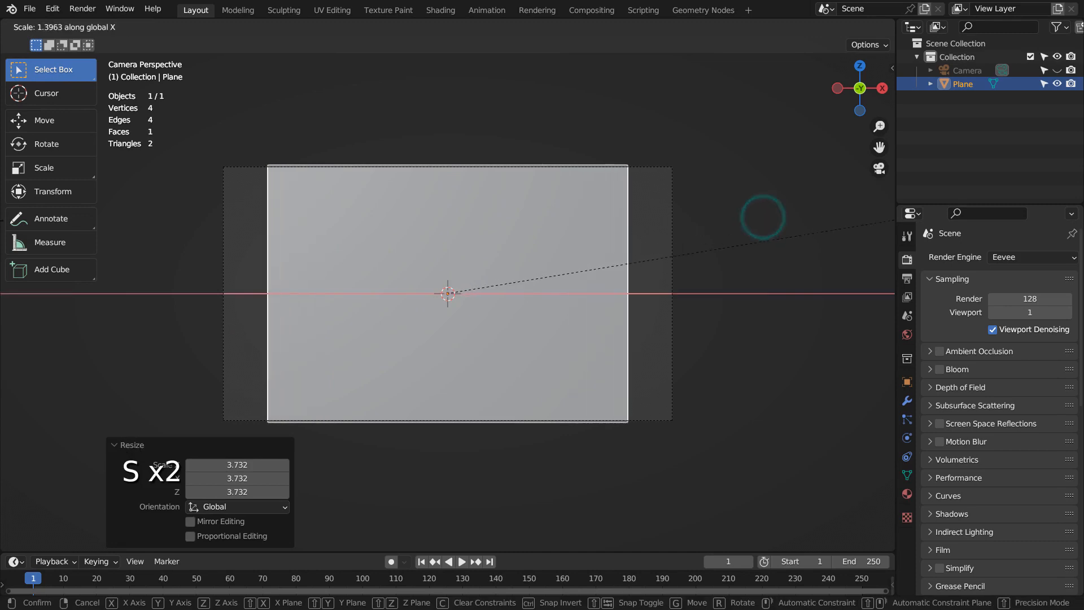
# Step: Stretch the plane along X to fill the camera frame and add a Base Color texture slot to it for texture painting
pyautogui.click(112, 222)
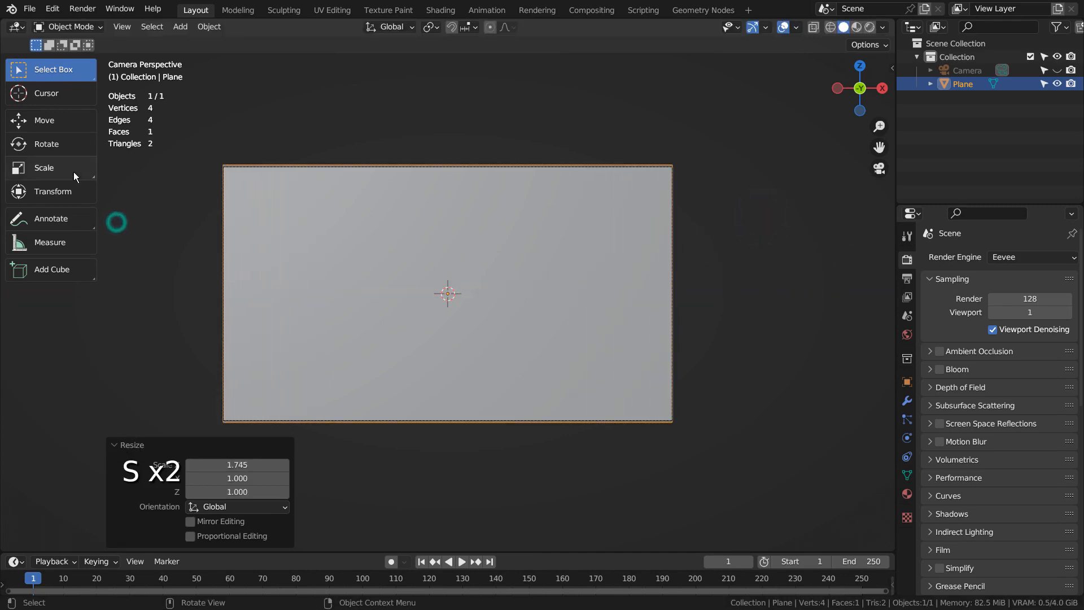
pyautogui.click(404, 10)
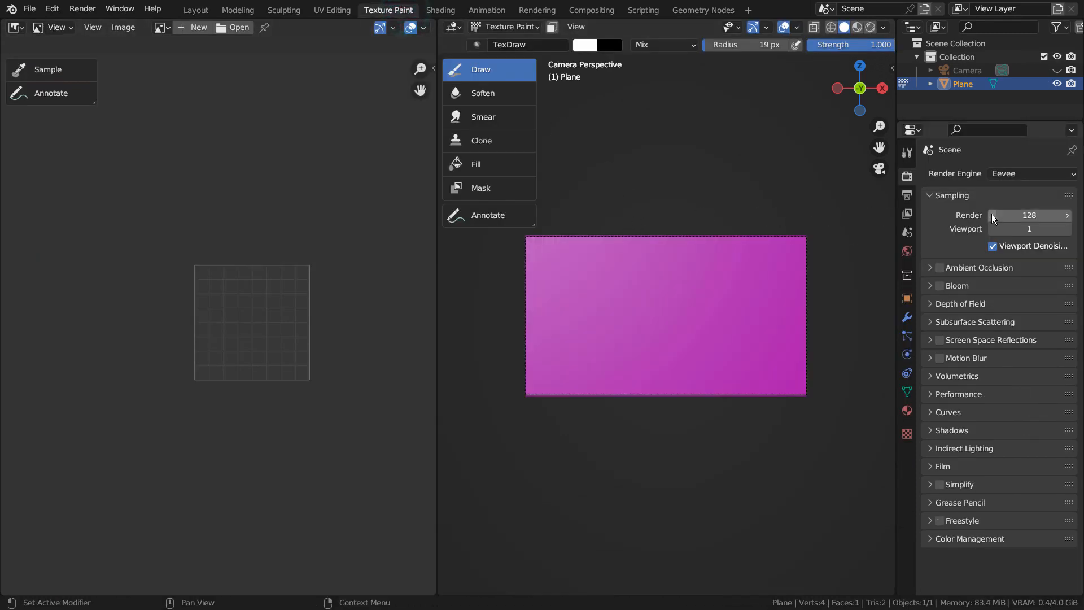
pyautogui.click(907, 152)
pyautogui.click(1064, 222)
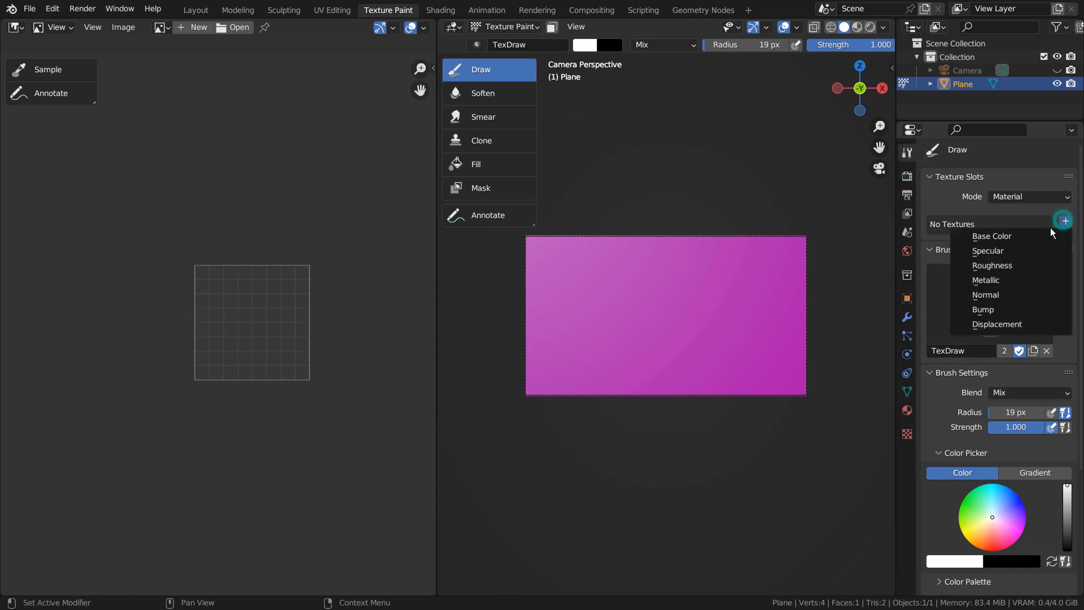
pyautogui.click(1047, 235)
pyautogui.click(970, 375)
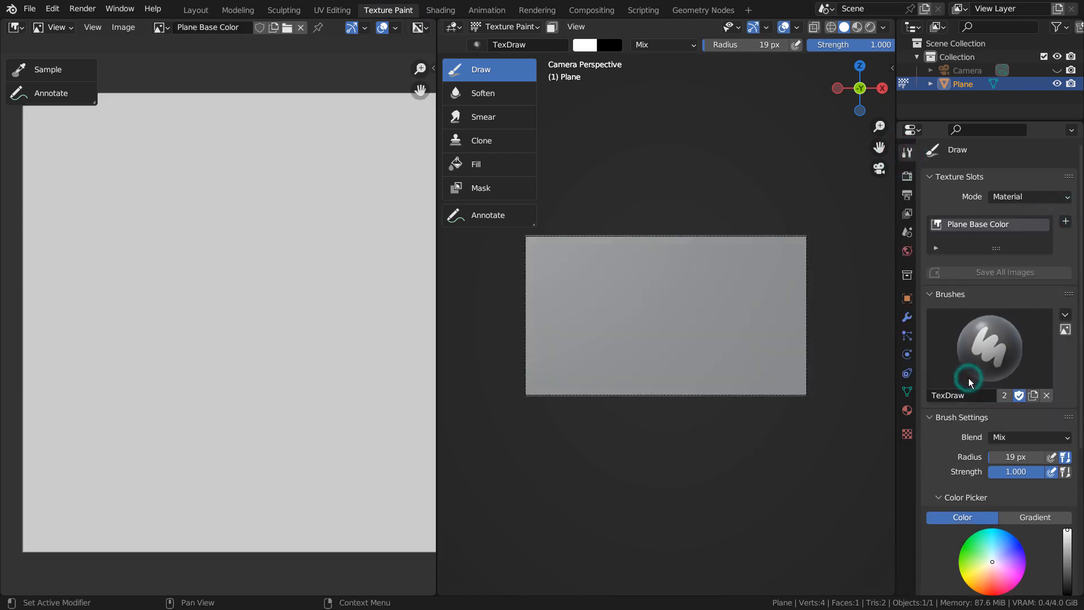
# Step: Paint an orange body across the lower right of the plane and a green oval head over it with a 46 px brush
pyautogui.press('f')
pyautogui.click(676, 326)
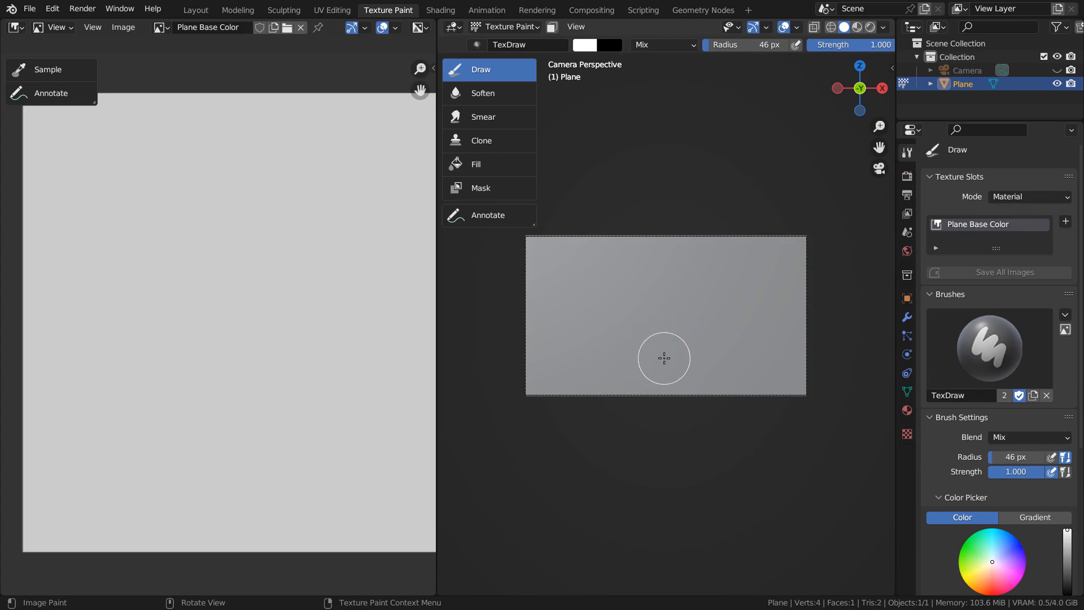
pyautogui.click(981, 578)
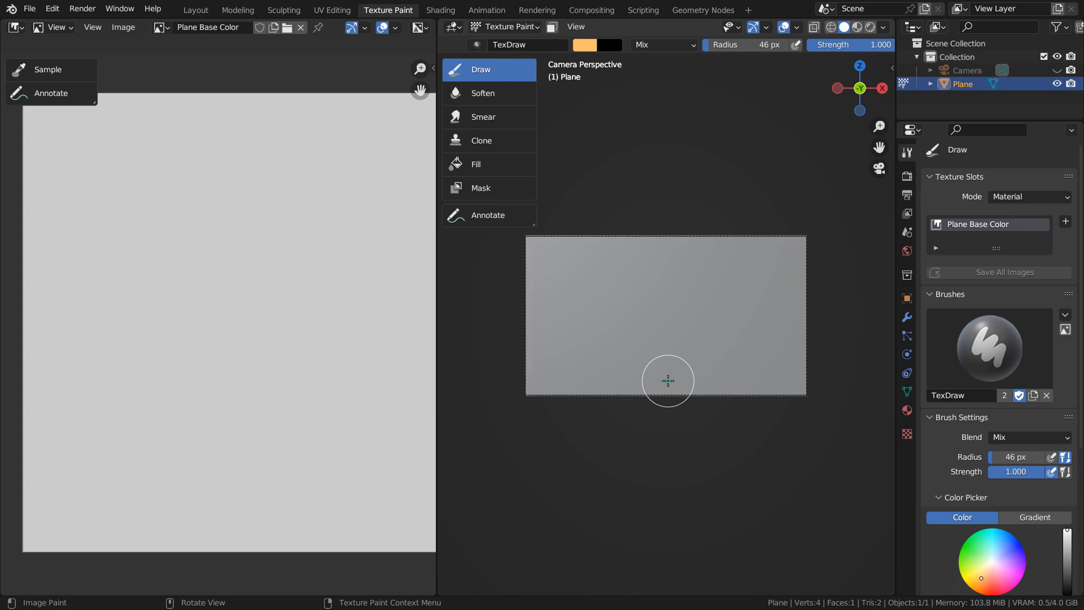
pyautogui.moveTo(668, 381)
pyautogui.mouseDown()
pyautogui.moveTo(662, 341)
pyautogui.moveTo(675, 319)
pyautogui.moveTo(825, 300)
pyautogui.moveTo(831, 327)
pyautogui.moveTo(782, 390)
pyautogui.moveTo(676, 390)
pyautogui.moveTo(689, 342)
pyautogui.moveTo(817, 311)
pyautogui.moveTo(625, 345)
pyautogui.moveTo(772, 349)
pyautogui.moveTo(785, 367)
pyautogui.moveTo(737, 386)
pyautogui.mouseUp()
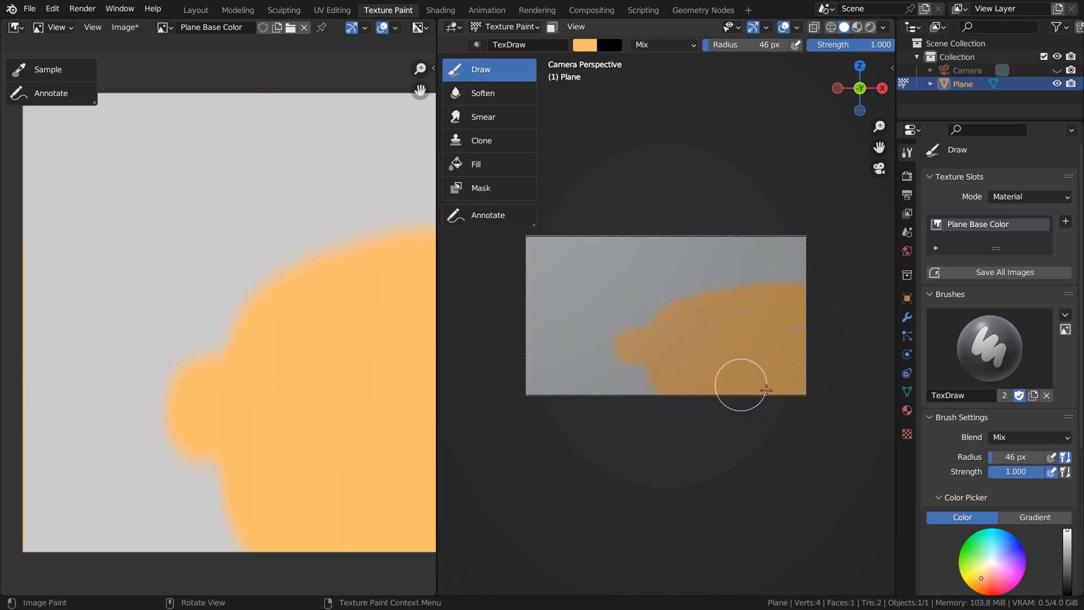
pyautogui.click(980, 554)
pyautogui.moveTo(669, 371)
pyautogui.mouseDown()
pyautogui.moveTo(626, 327)
pyautogui.moveTo(634, 288)
pyautogui.moveTo(671, 277)
pyautogui.moveTo(694, 287)
pyautogui.moveTo(699, 336)
pyautogui.moveTo(669, 368)
pyautogui.moveTo(648, 324)
pyautogui.moveTo(659, 288)
pyautogui.moveTo(682, 312)
pyautogui.moveTo(678, 338)
pyautogui.moveTo(670, 310)
pyautogui.mouseUp()
# Step: Paint two blue horns on the green head with a 16 px brush and render the camera view
pyautogui.press('f')
pyautogui.click(653, 311)
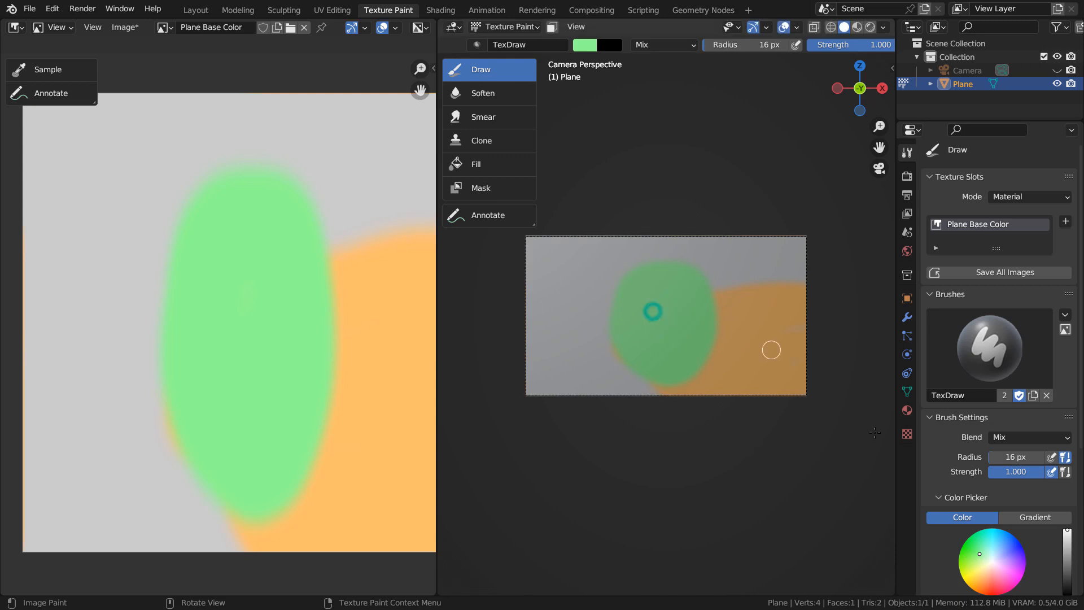
pyautogui.click(1004, 543)
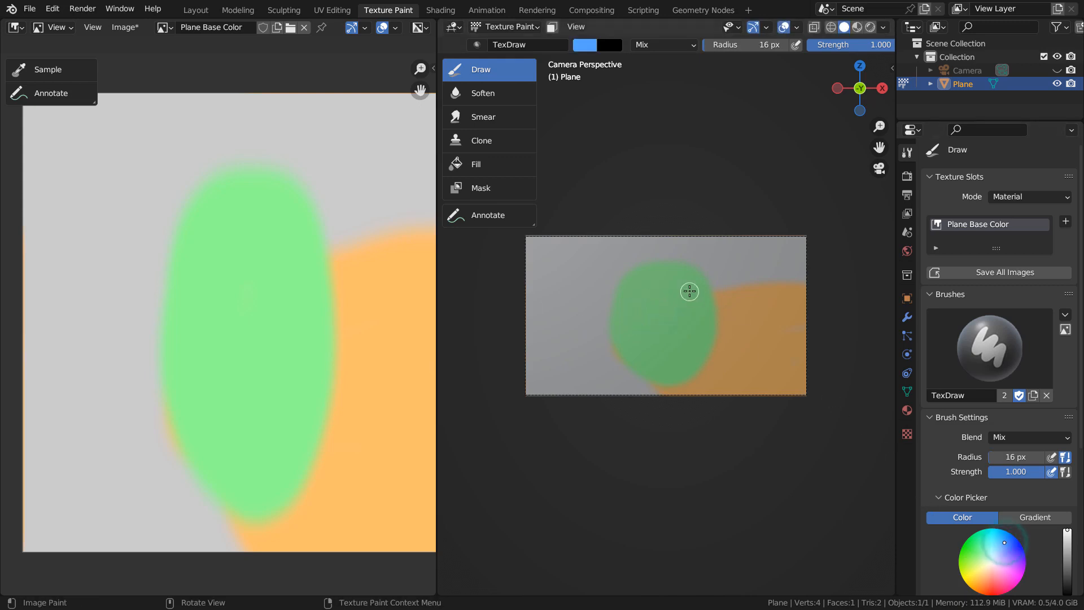
pyautogui.moveTo(699, 276)
pyautogui.mouseDown()
pyautogui.moveTo(741, 244)
pyautogui.moveTo(699, 278)
pyautogui.mouseUp()
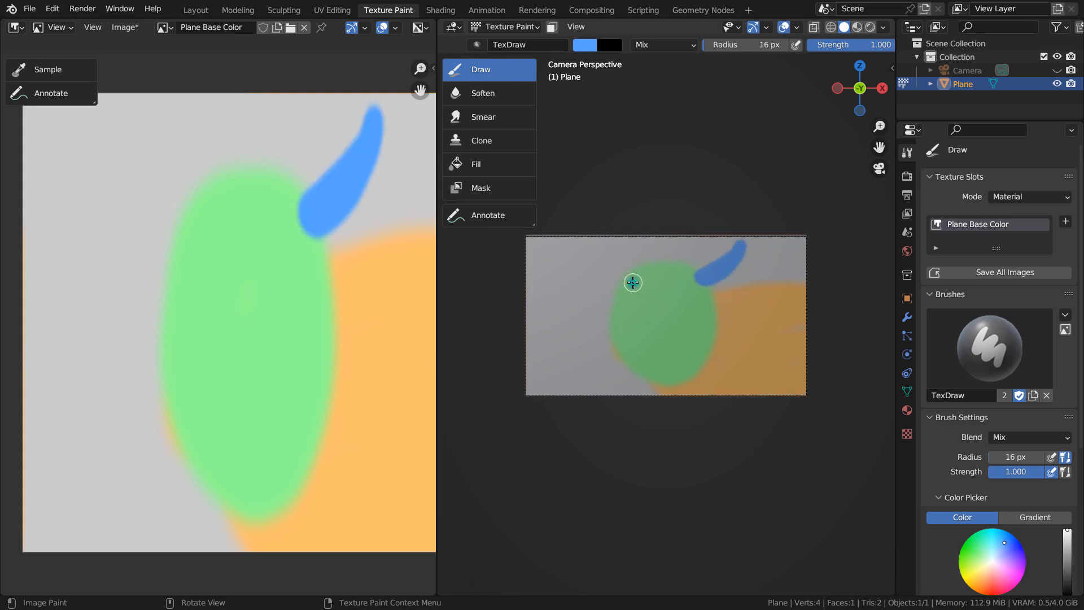
pyautogui.moveTo(633, 282)
pyautogui.mouseDown()
pyautogui.moveTo(596, 274)
pyautogui.moveTo(583, 251)
pyautogui.moveTo(633, 284)
pyautogui.mouseUp()
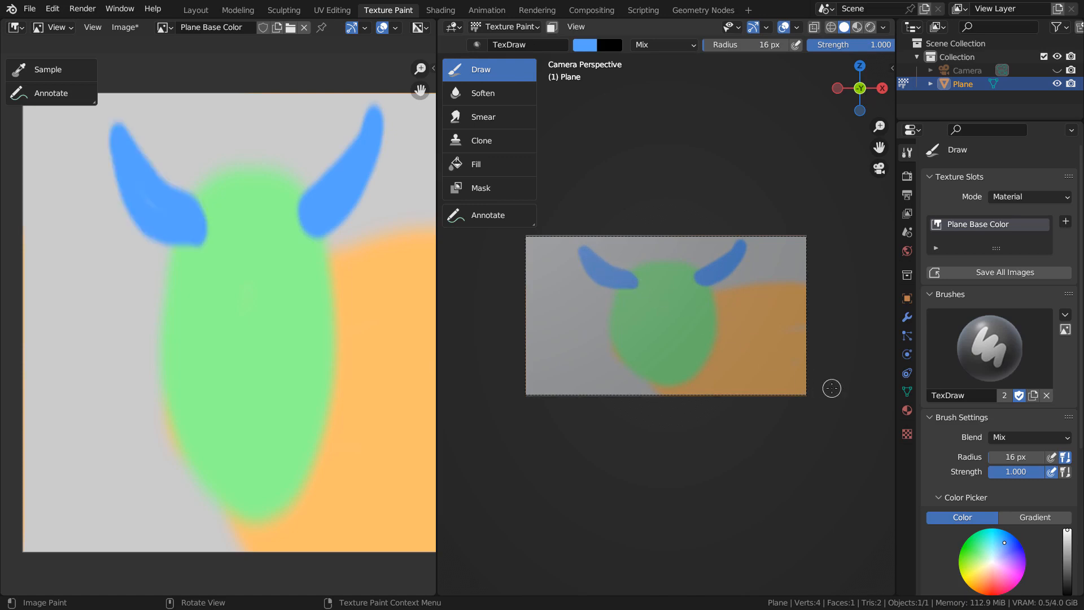
pyautogui.press('F12')
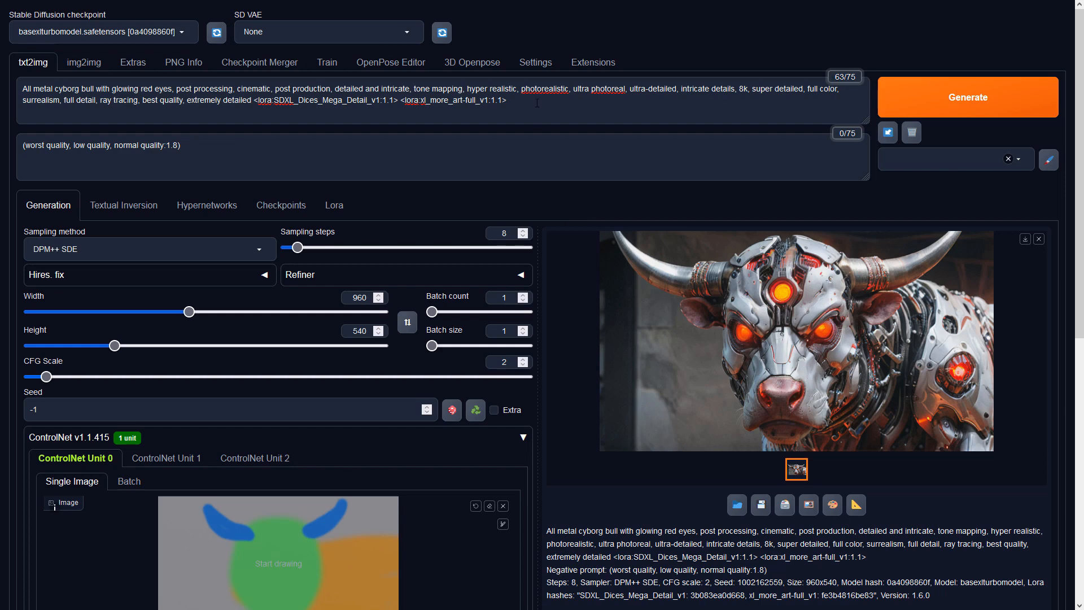
# Step: Switch to the Stable Diffusion web UI and set ControlNet Unit 0 to Depth with preprocessor none and model sai_xl_depth_256lora
pyautogui.click(424, 152)
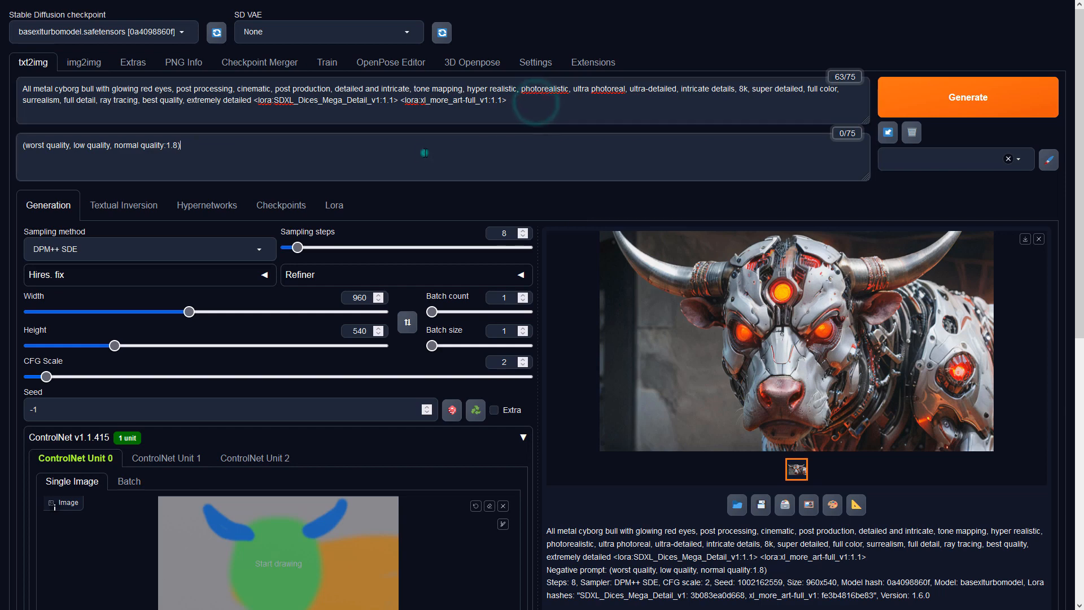
pyautogui.click(369, 297)
pyautogui.click(369, 331)
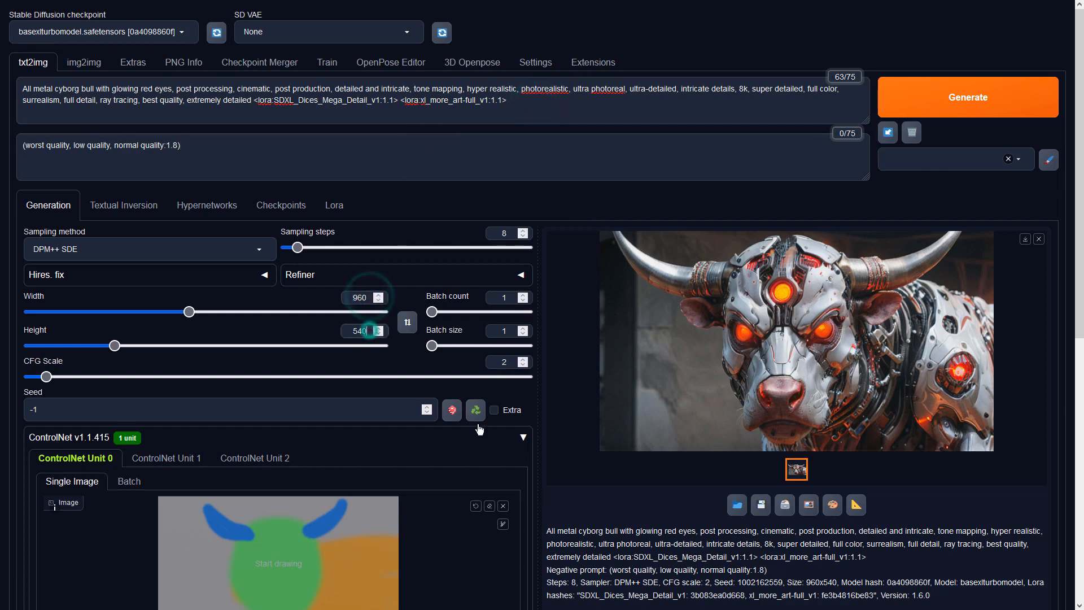
pyautogui.click(596, 557)
pyautogui.scroll(-6, 407, 380)
pyautogui.click(154, 375)
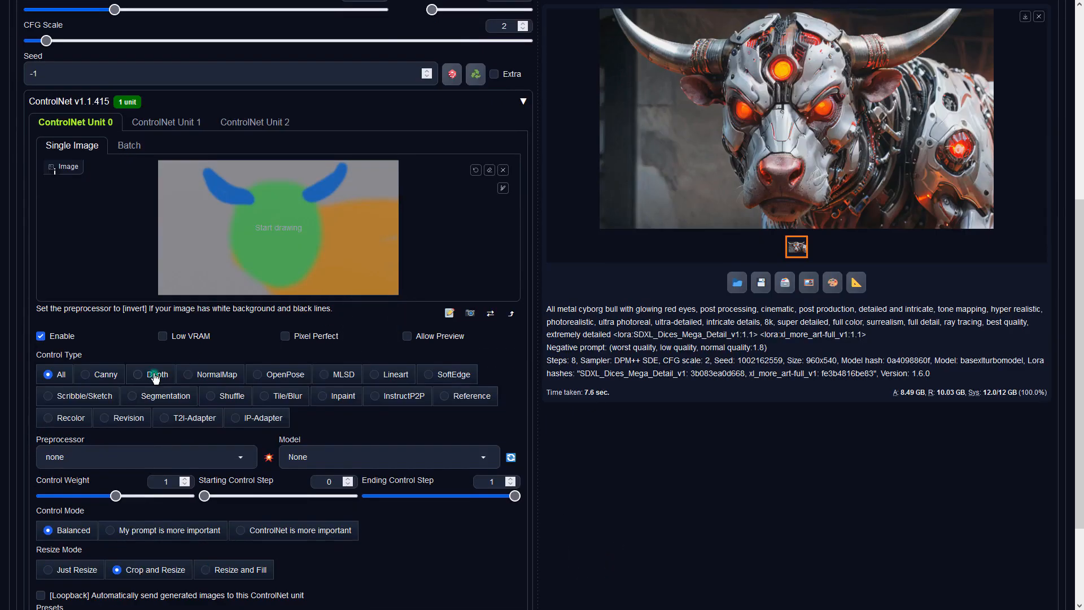
pyautogui.click(238, 455)
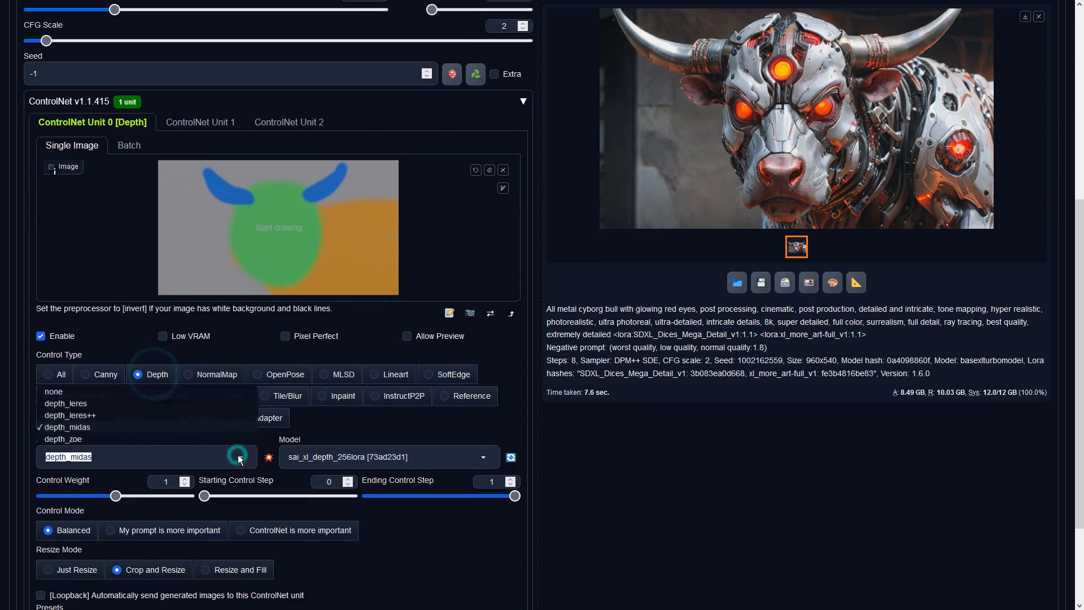
pyautogui.click(101, 393)
pyautogui.click(390, 456)
pyautogui.click(384, 439)
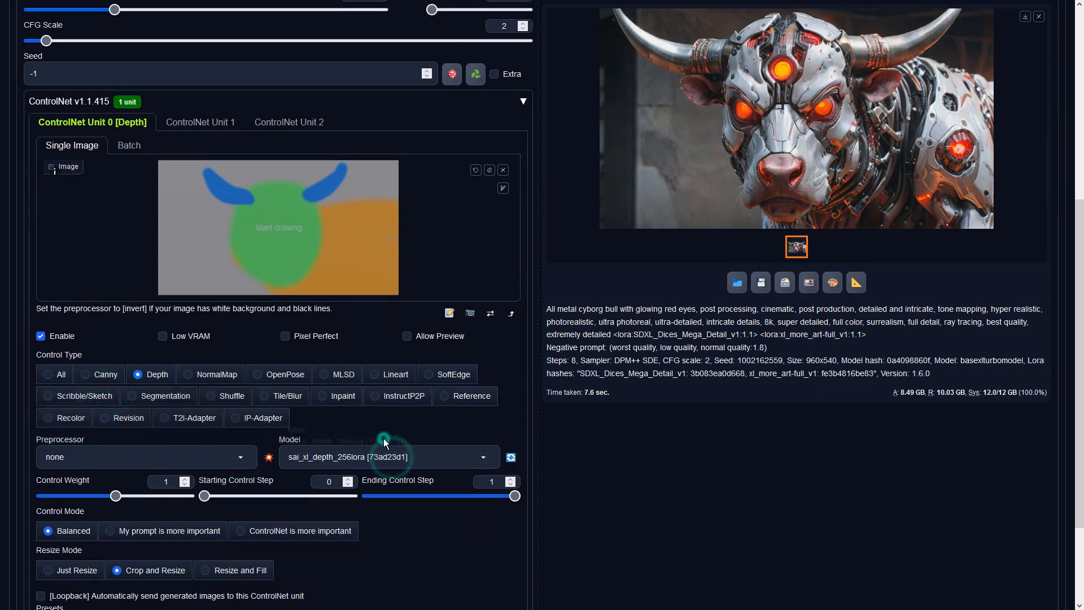
# Step: Generate the cyborg bull from the txt2img prompt and inspect the result at full size
pyautogui.click(737, 330)
pyautogui.scroll(6, 738, 329)
pyautogui.click(921, 96)
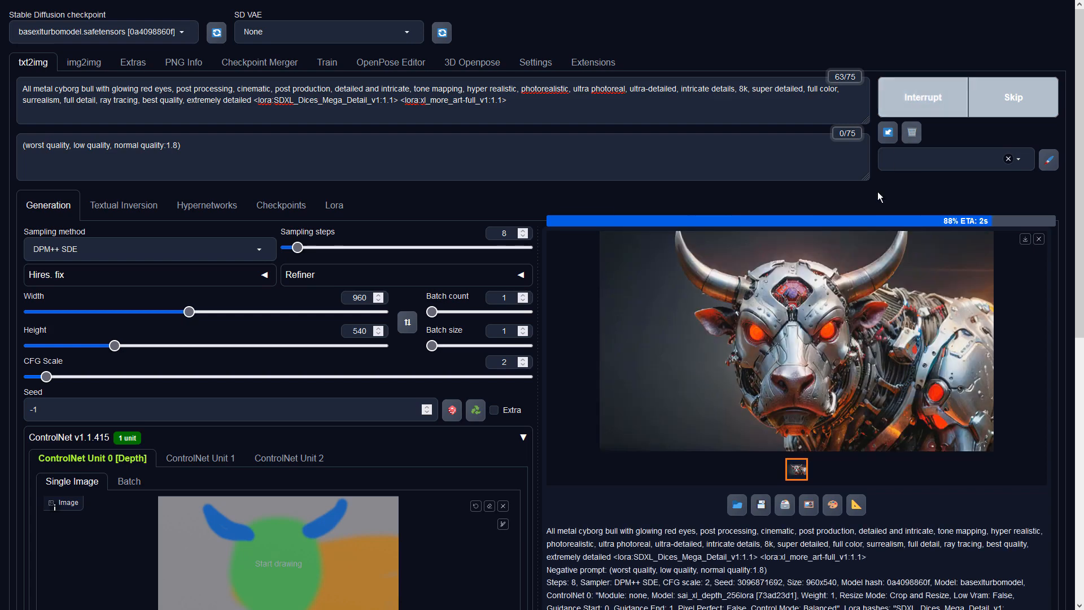
pyautogui.click(824, 389)
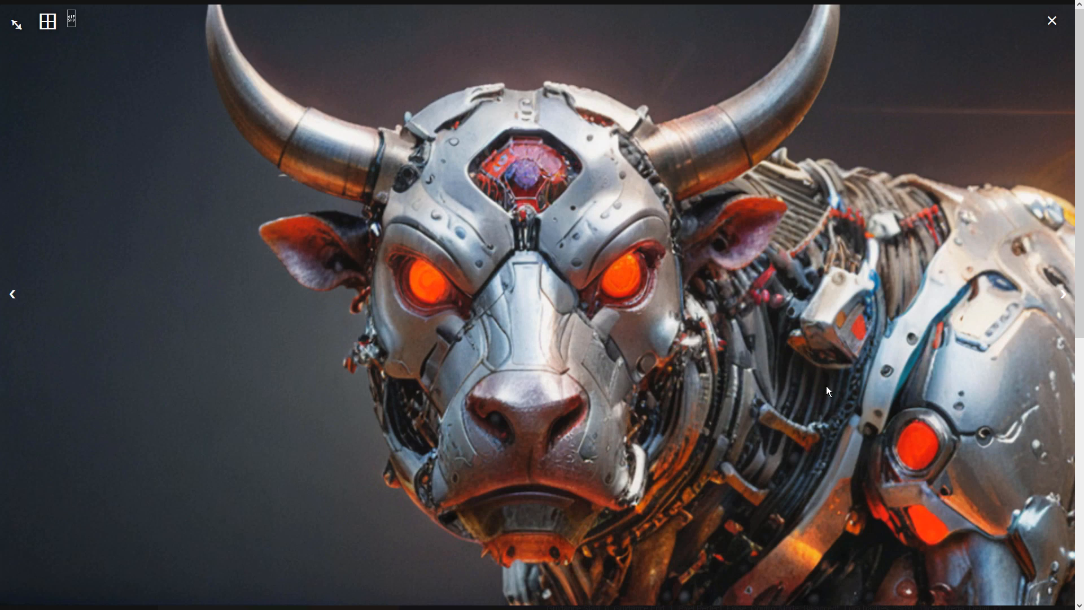
pyautogui.click(826, 387)
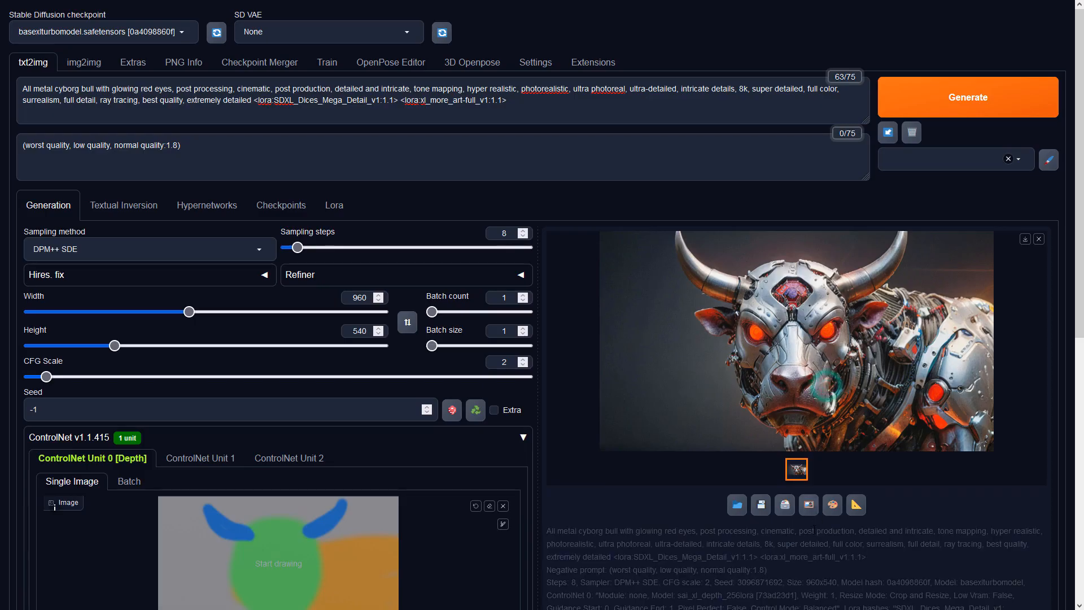
# Step: Send the generated bull to img2img and configure sampling method DPM++ SDE with a CFG scale of 2
pyautogui.click(815, 510)
pyautogui.scroll(-5, 195, 394)
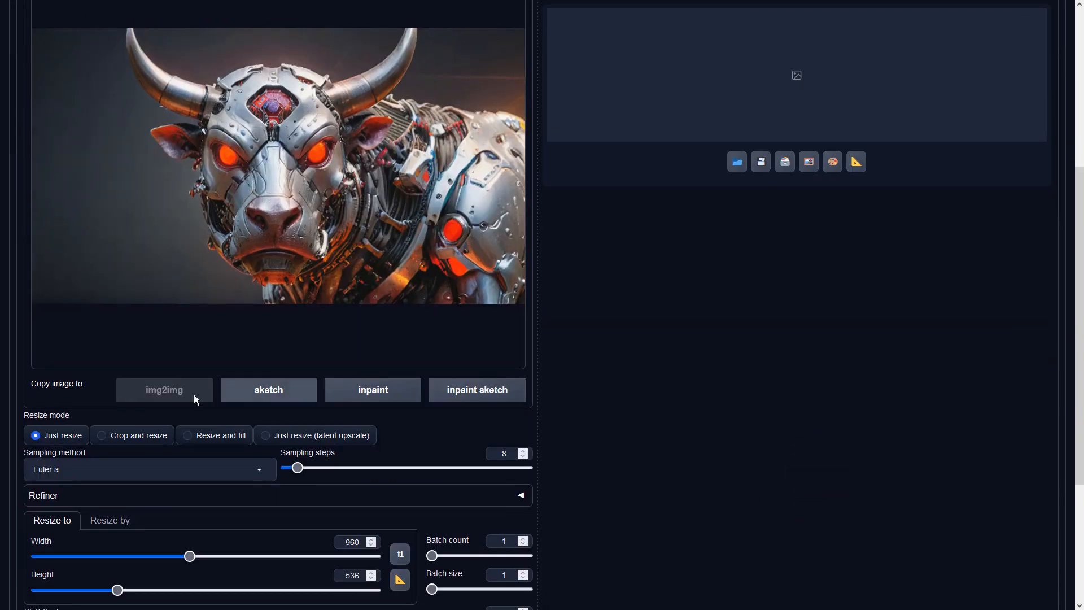
pyautogui.click(142, 469)
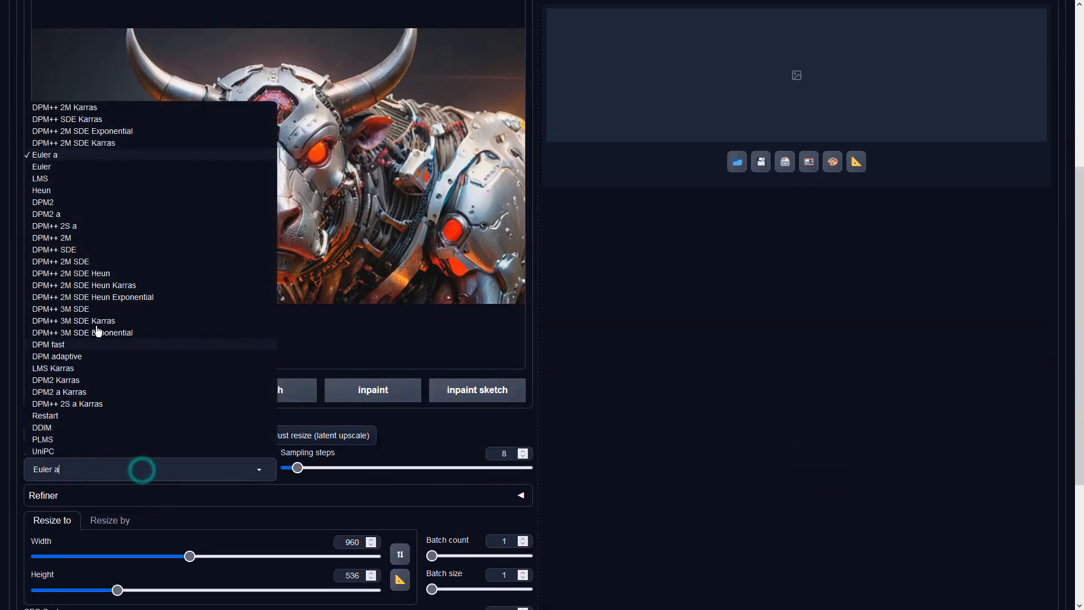
pyautogui.click(91, 253)
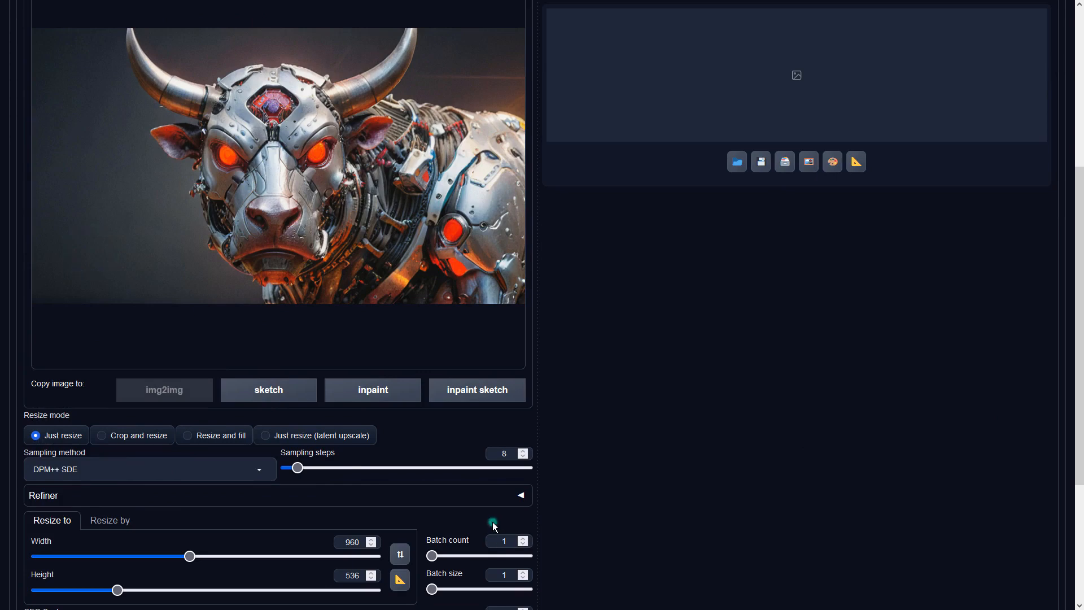
pyautogui.scroll(-2, 492, 522)
pyautogui.moveTo(500, 518); pyautogui.dragTo(548, 516)
pyautogui.write('2')
pyautogui.click(787, 484)
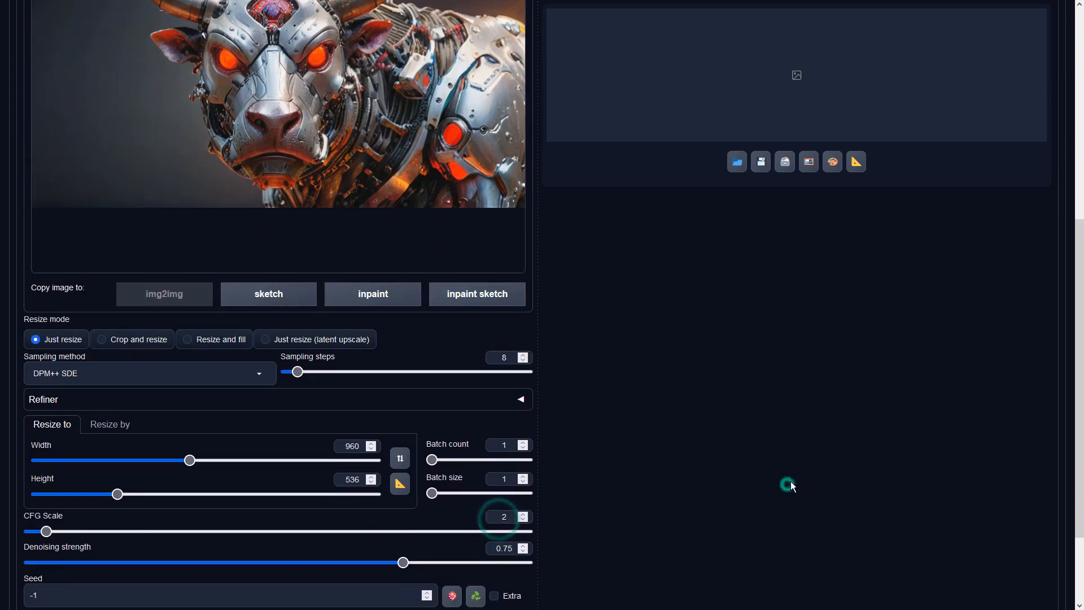
# Step: Generate an img2img variation of the bull and inspect it enlarged
pyautogui.scroll(7, 789, 481)
pyautogui.click(942, 103)
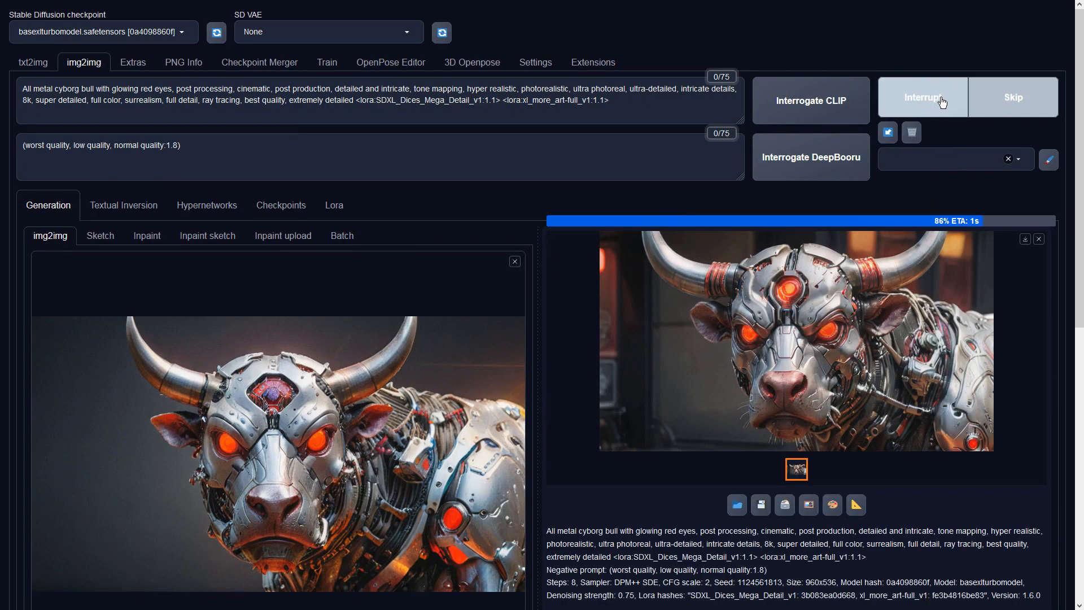
pyautogui.click(818, 337)
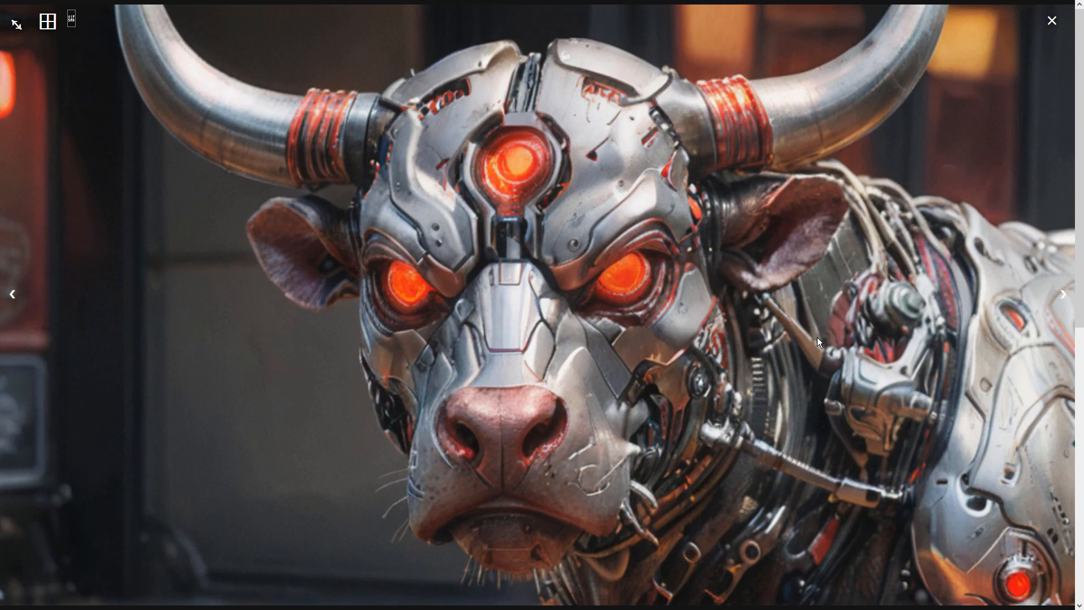
pyautogui.click(817, 337)
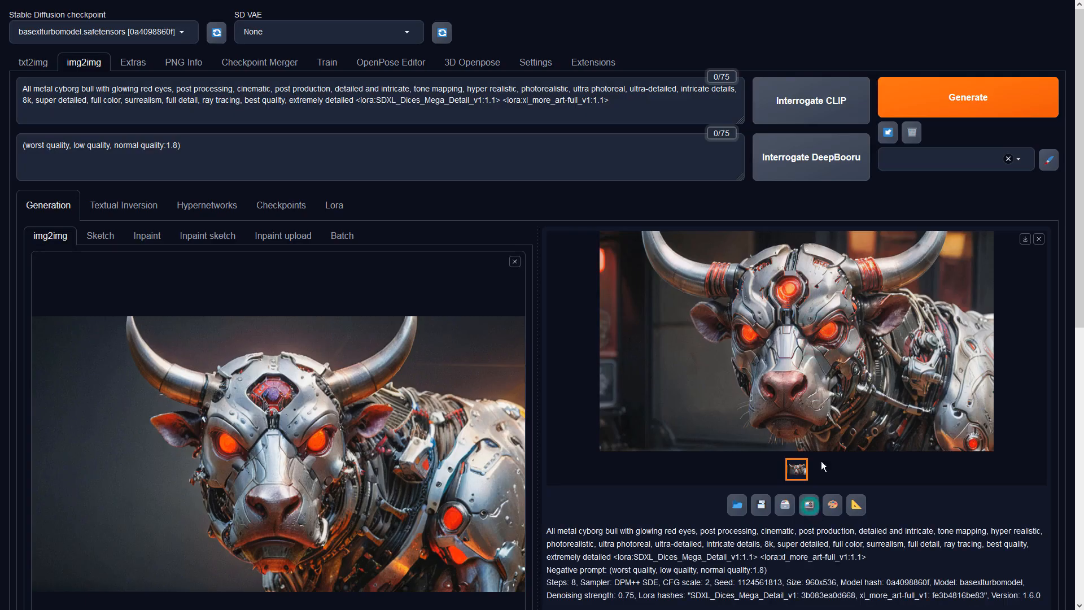
# Step: Feed the new variation back into img2img, generate another version from it and inspect that enlarged
pyautogui.click(808, 505)
pyautogui.click(918, 115)
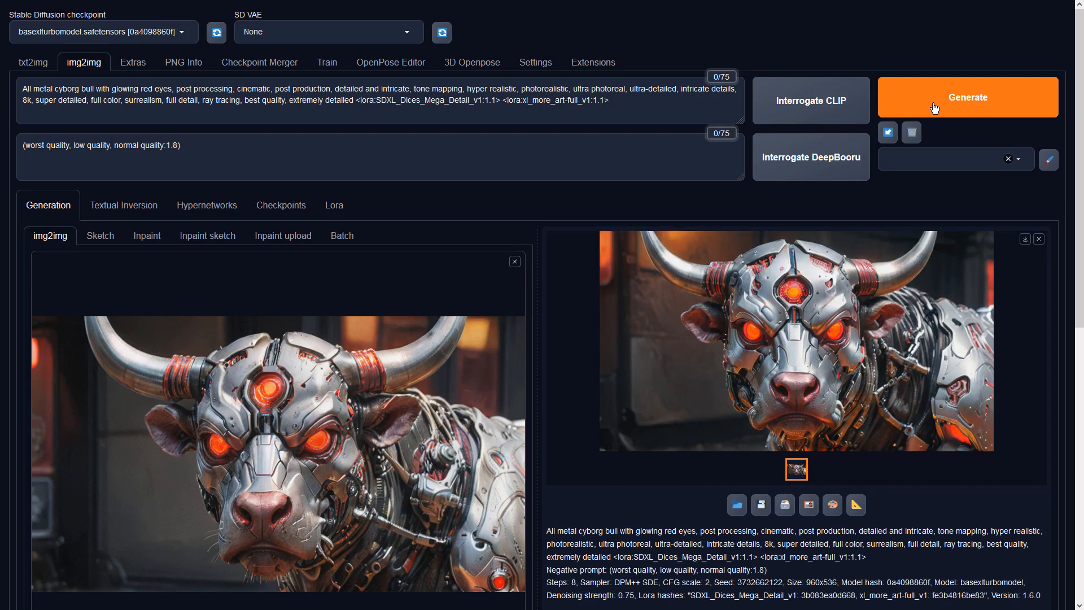
pyautogui.click(915, 282)
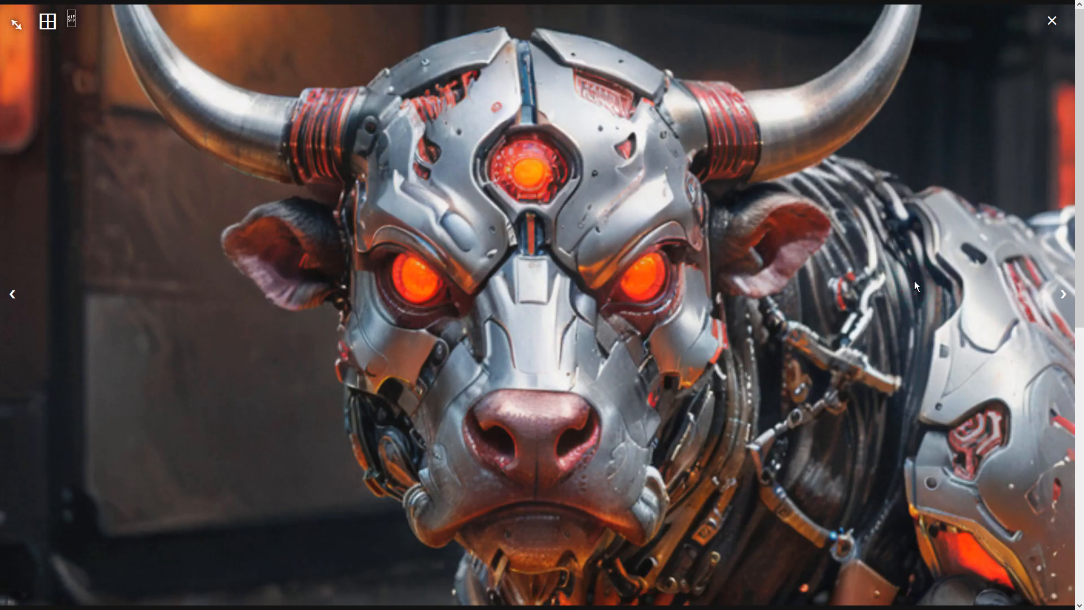
pyautogui.click(913, 280)
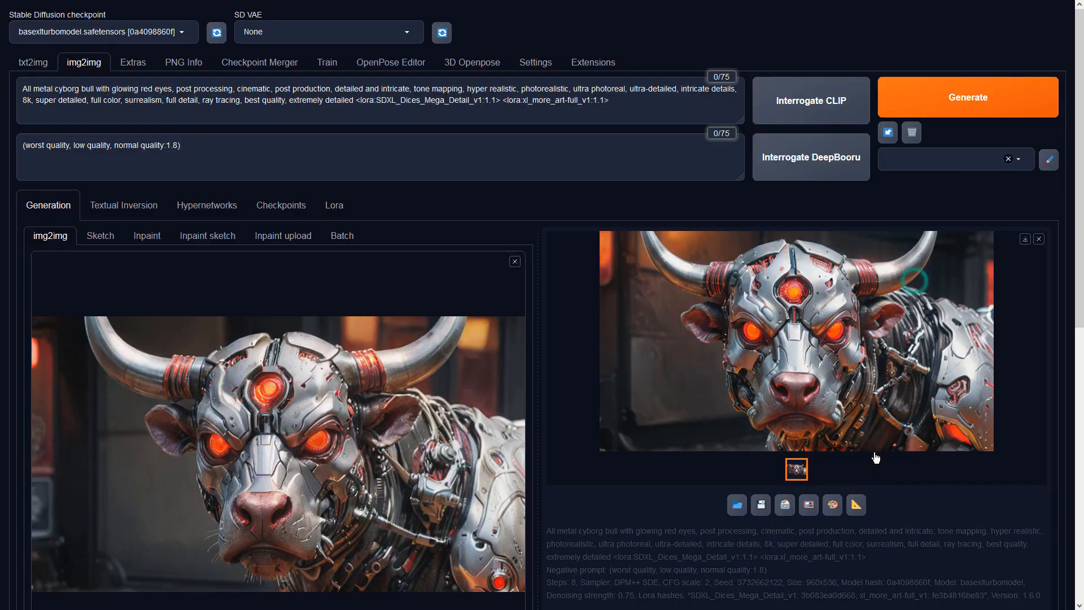
# Step: Send the latest bull to Extras and process it with a resize factor of 1 and the 4x-UltraSharp upscaler
pyautogui.click(856, 505)
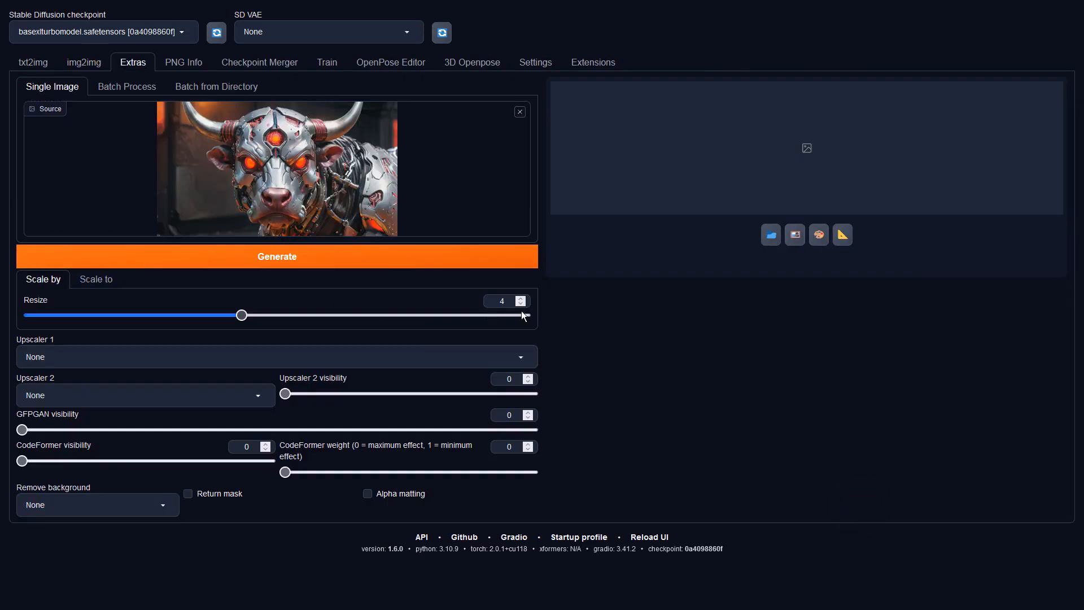
pyautogui.click(430, 353)
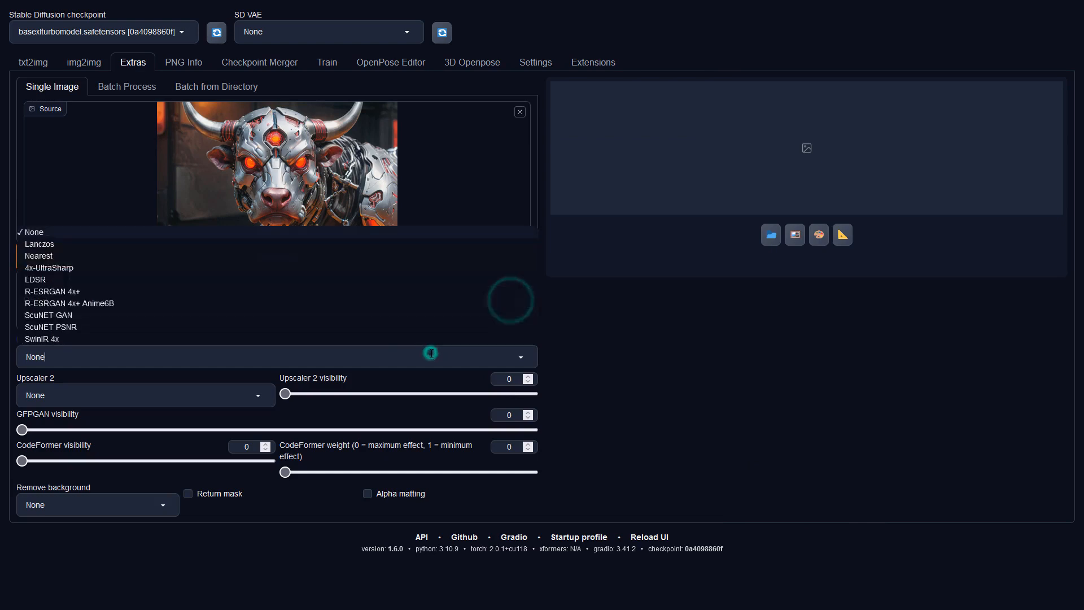
pyautogui.click(90, 268)
pyautogui.click(158, 257)
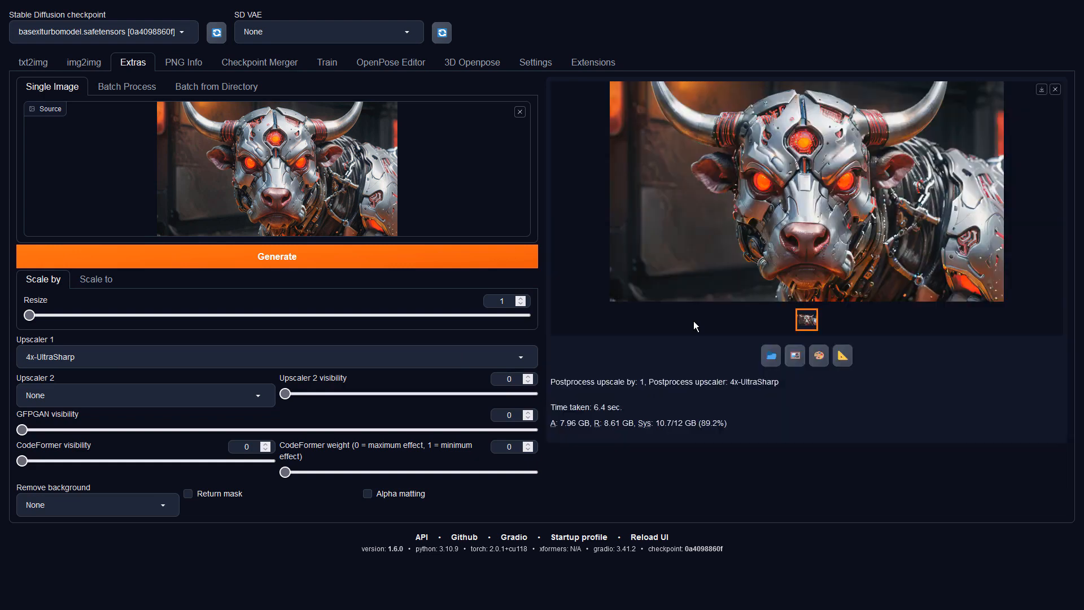
pyautogui.click(761, 285)
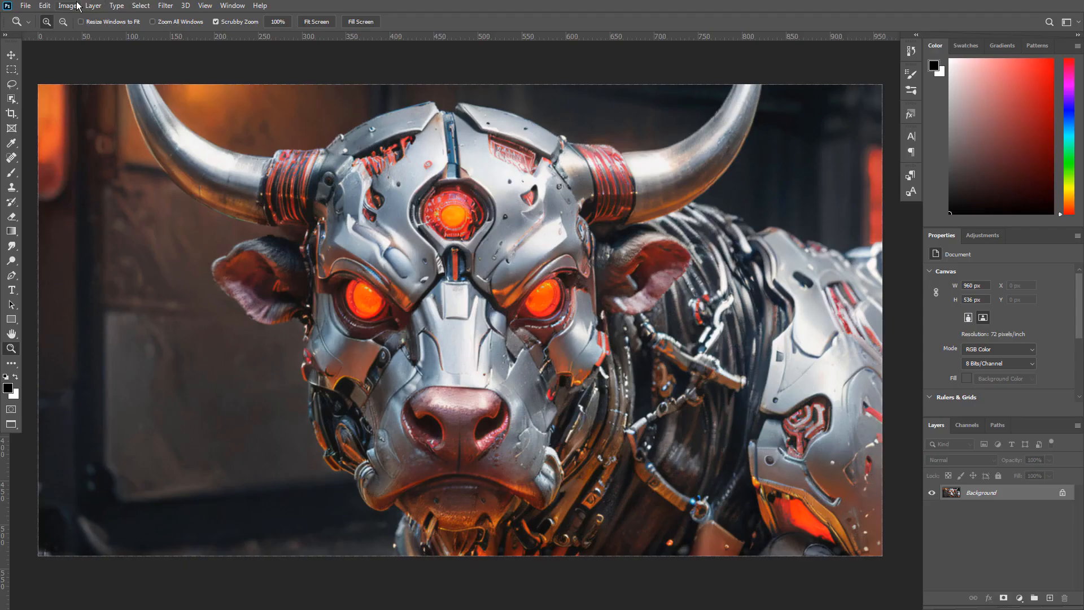
# Step: Intensify the bull image's colours with a Vibrance adjustment, raising both vibrance and saturation
pyautogui.click(78, 6)
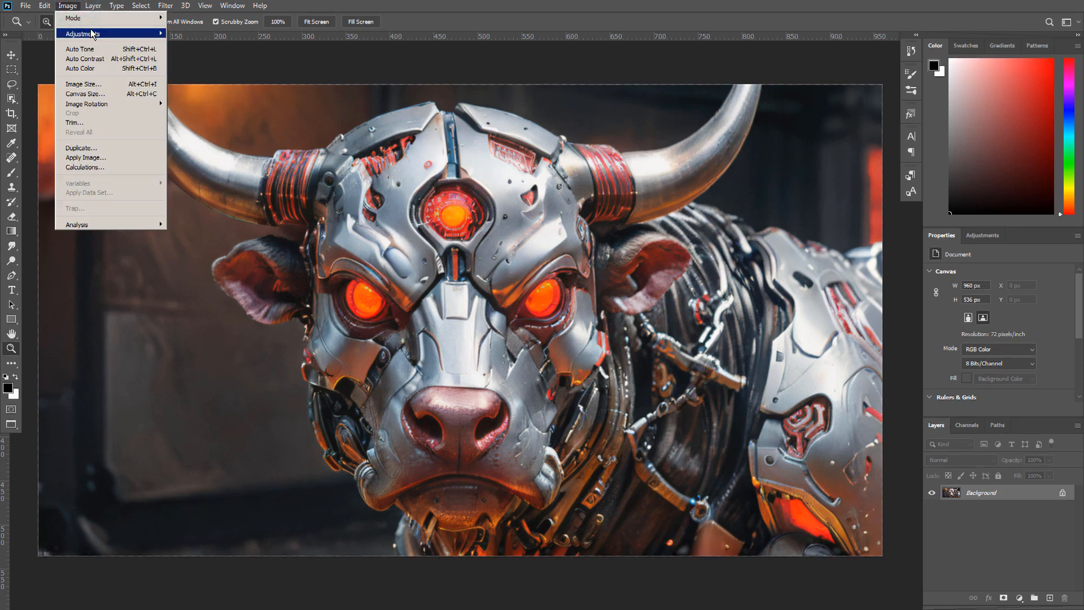
pyautogui.moveTo(158, 36)
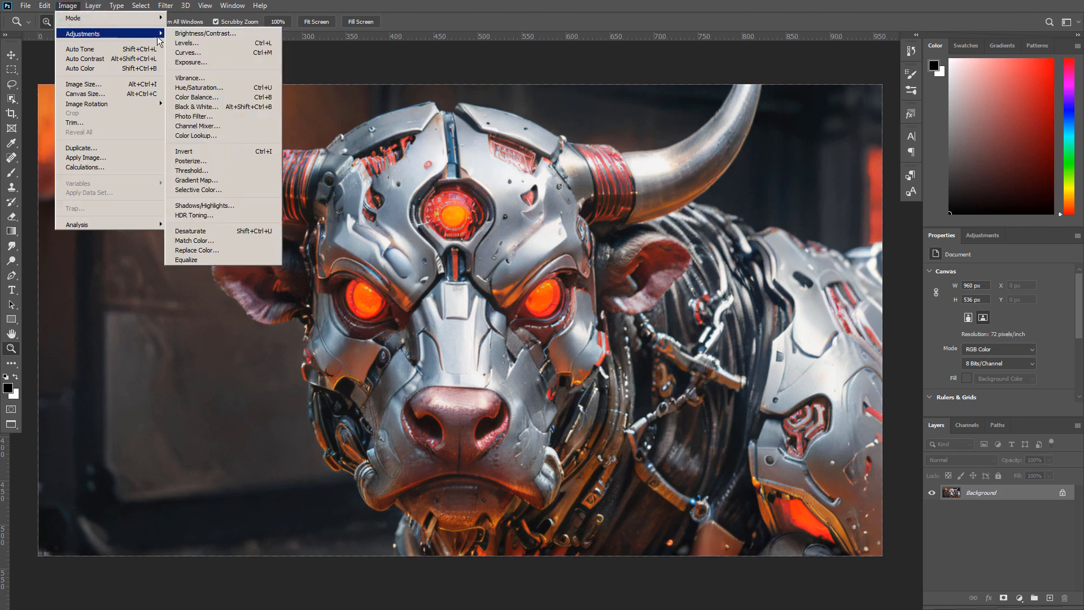
pyautogui.click(215, 77)
pyautogui.moveTo(536, 200); pyautogui.dragTo(569, 200)
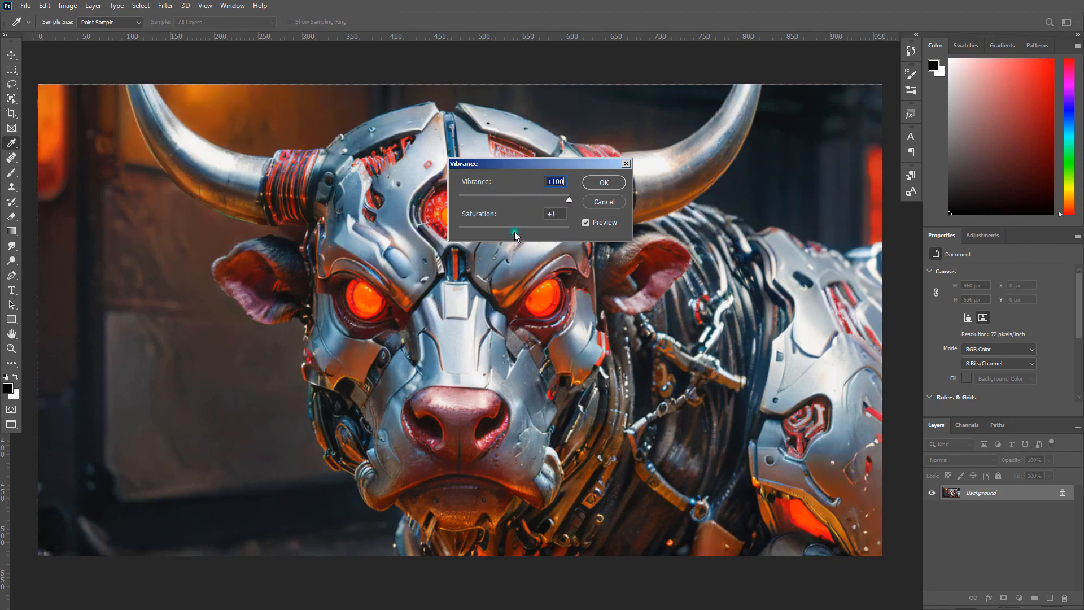
pyautogui.moveTo(515, 232); pyautogui.dragTo(535, 231)
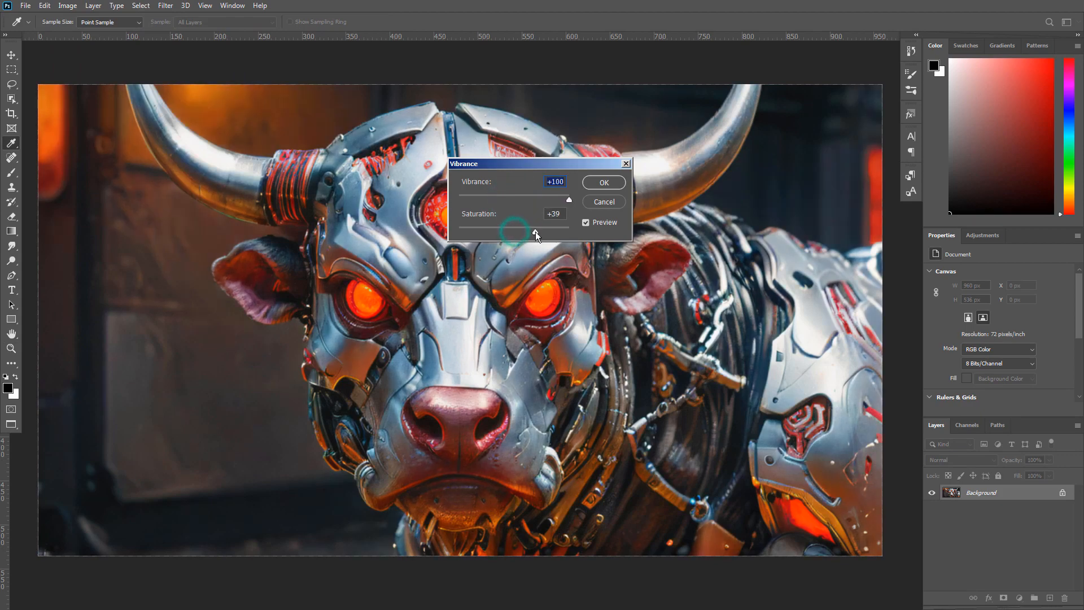
pyautogui.click(545, 199)
pyautogui.moveTo(534, 235); pyautogui.dragTo(524, 233)
pyautogui.click(603, 182)
pyautogui.press('z')
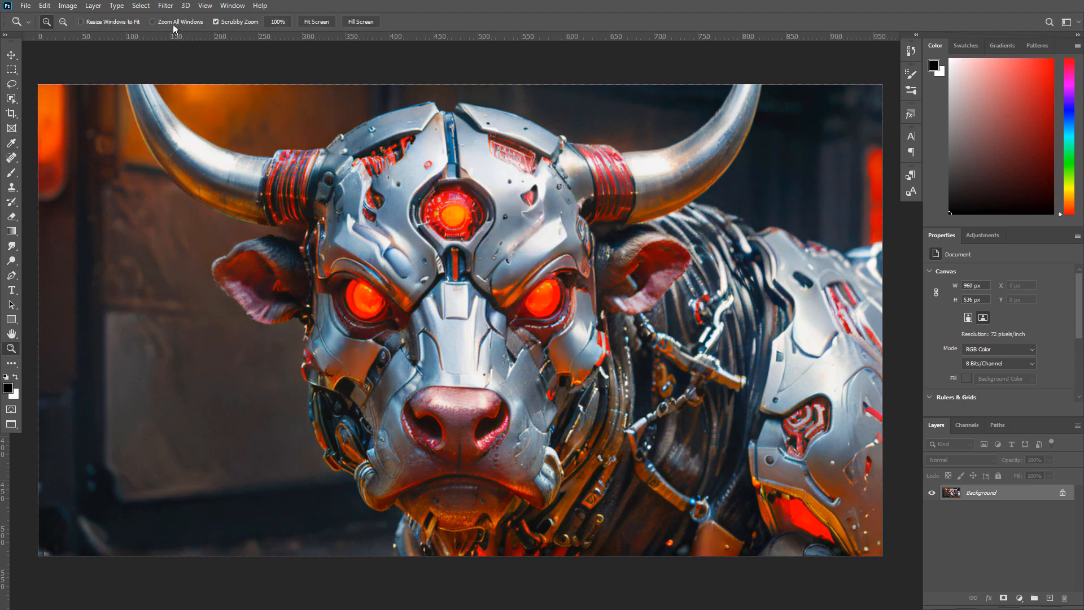
# Step: Apply Auto Contrast and Auto Tone to the bull image
pyautogui.click(69, 4)
pyautogui.click(70, 58)
pyautogui.click(68, 3)
pyautogui.click(76, 49)
# Step: Try Auto Color on the bull image
pyautogui.click(68, 5)
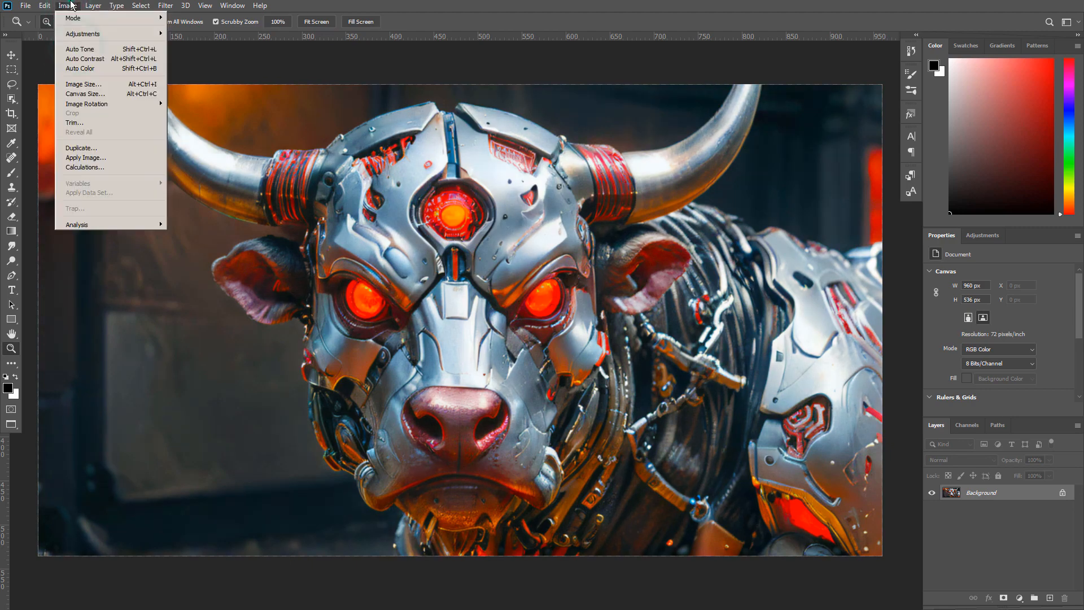
pyautogui.click(81, 67)
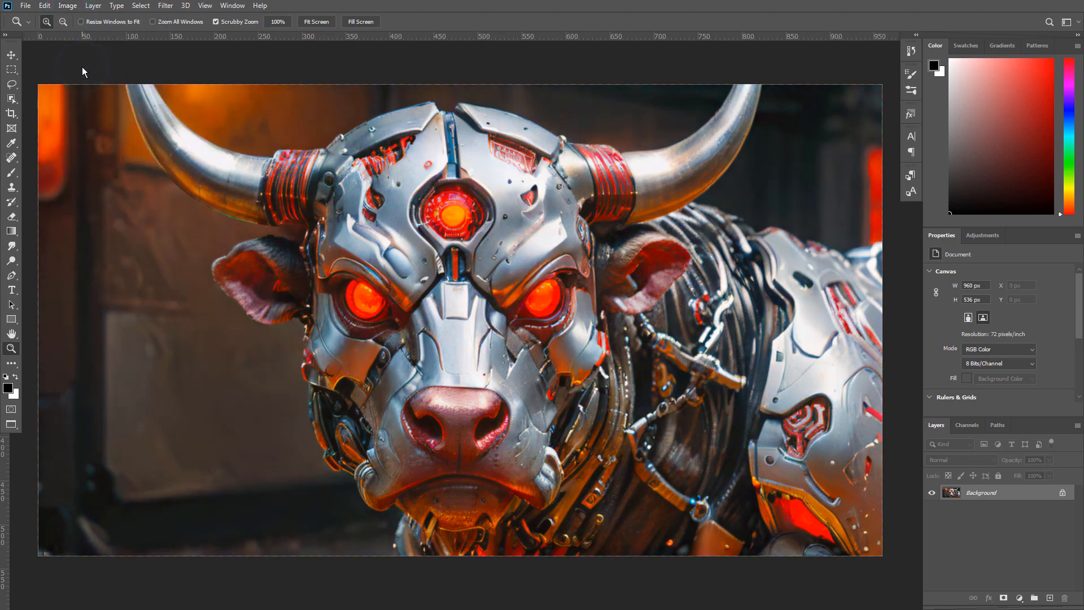
# Step: Brighten the midtones with a Levels adjustment, setting the RGB midtone input level to 1.11
pyautogui.click(68, 5)
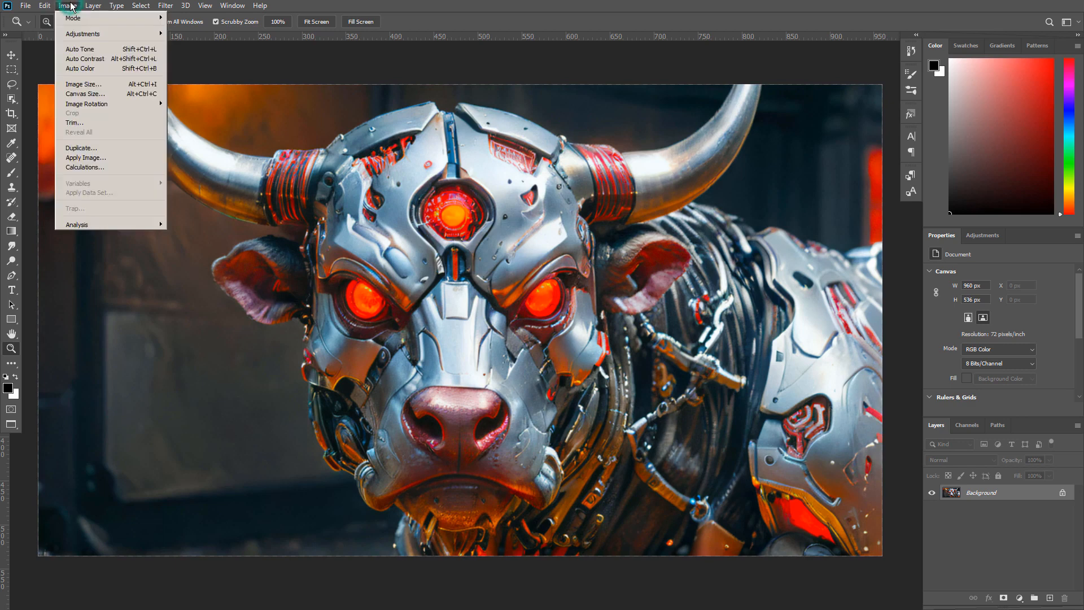
pyautogui.moveTo(85, 34)
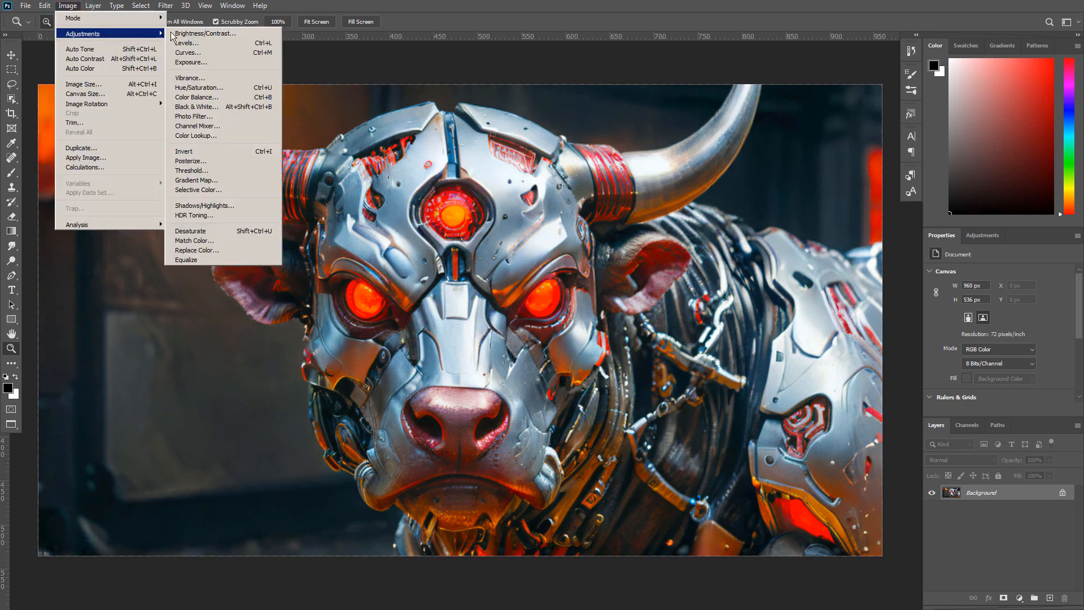
pyautogui.click(184, 40)
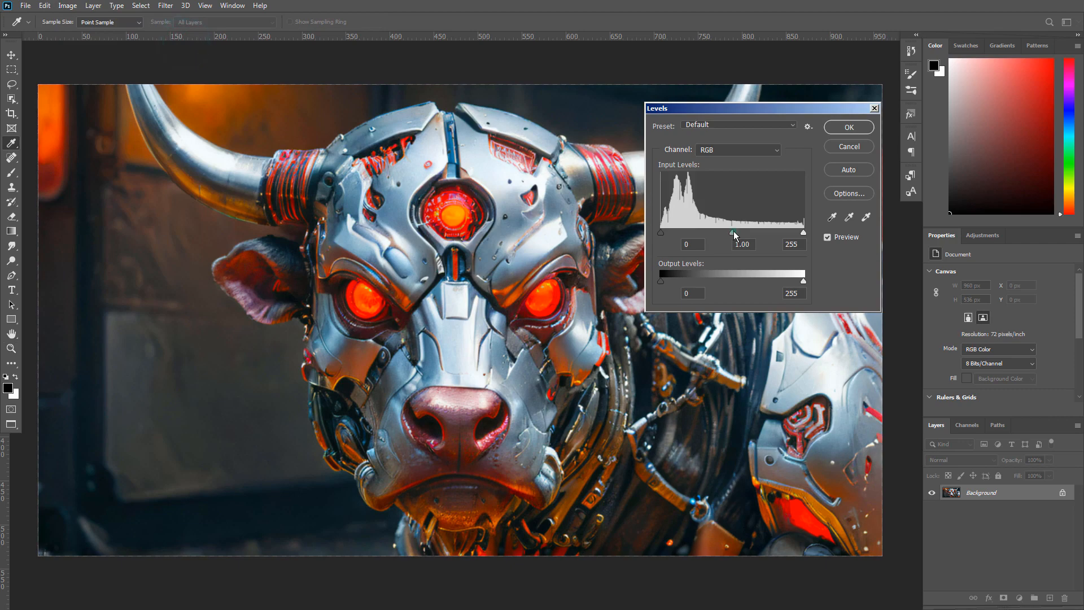
pyautogui.moveTo(733, 232); pyautogui.dragTo(726, 232)
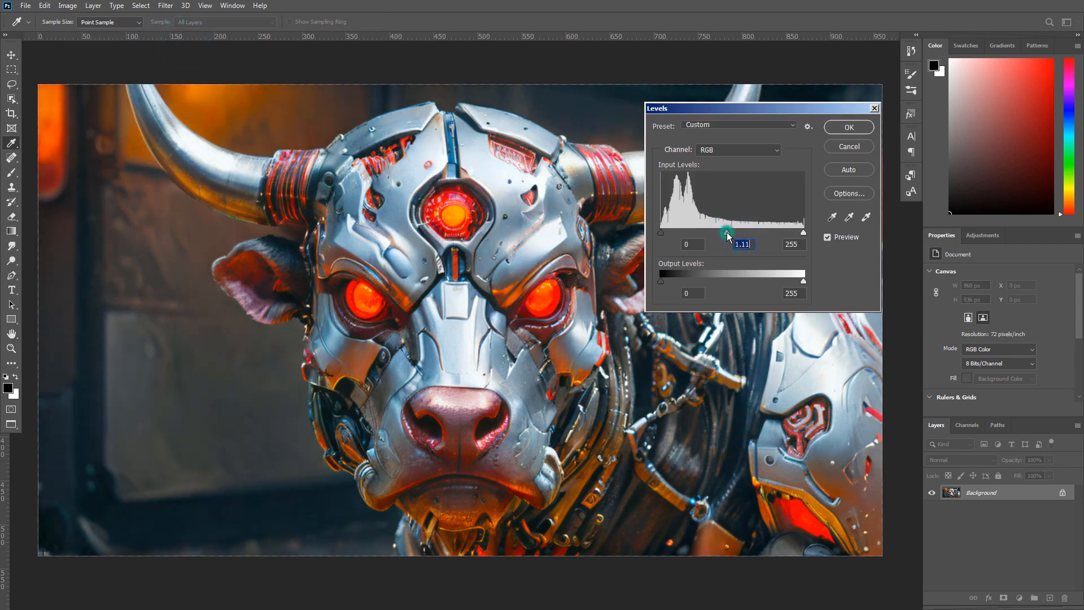
pyautogui.click(849, 128)
# Step: Apply an Exposure adjustment with exposure +0.29 and offset -0.0217 to the bull image
pyautogui.click(68, 5)
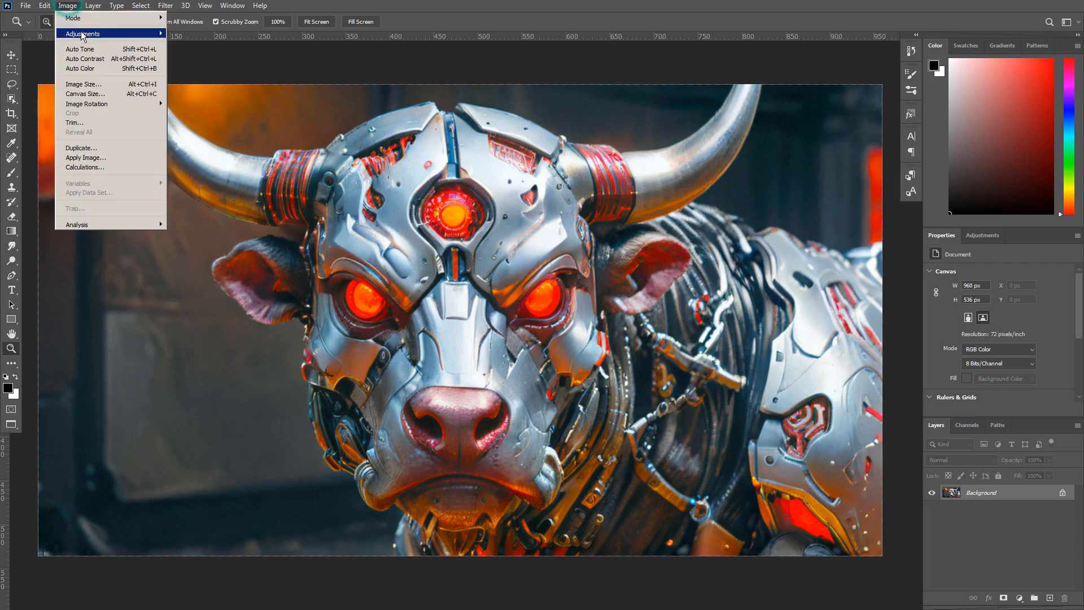
pyautogui.moveTo(84, 34)
pyautogui.click(215, 63)
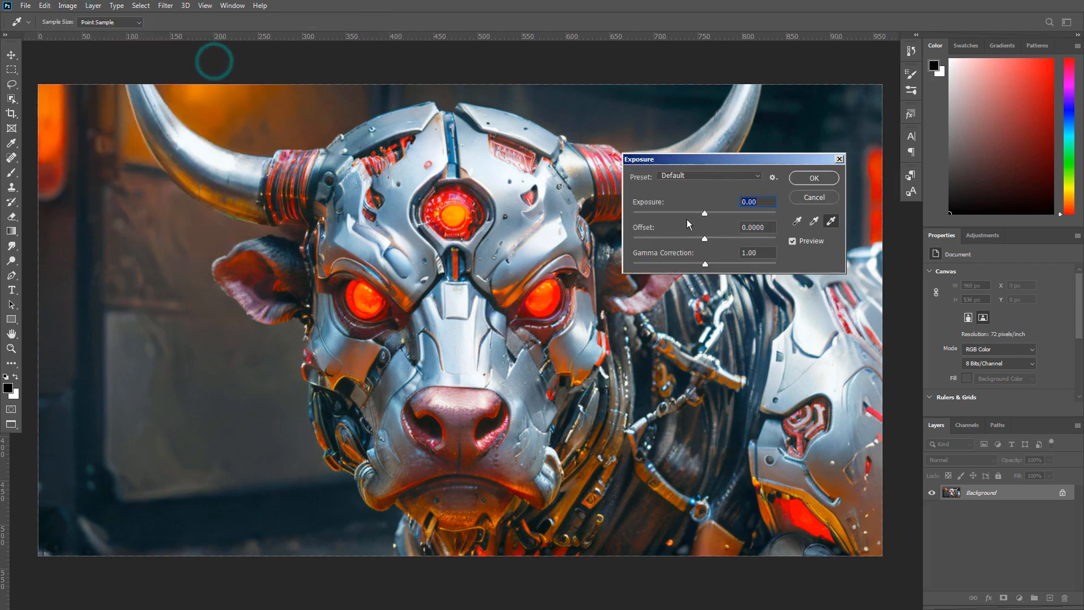
pyautogui.moveTo(705, 216); pyautogui.dragTo(702, 241)
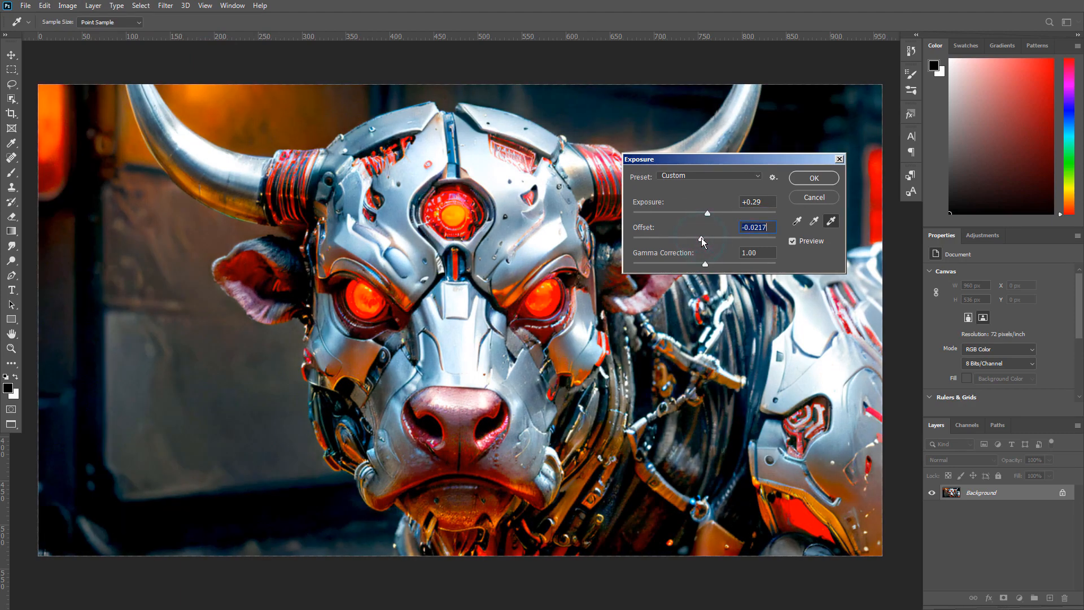
pyautogui.click(814, 178)
# Step: Compare the original 00001.png snapshot with the final Exposure state in the history, switching between them several times
pyautogui.click(909, 52)
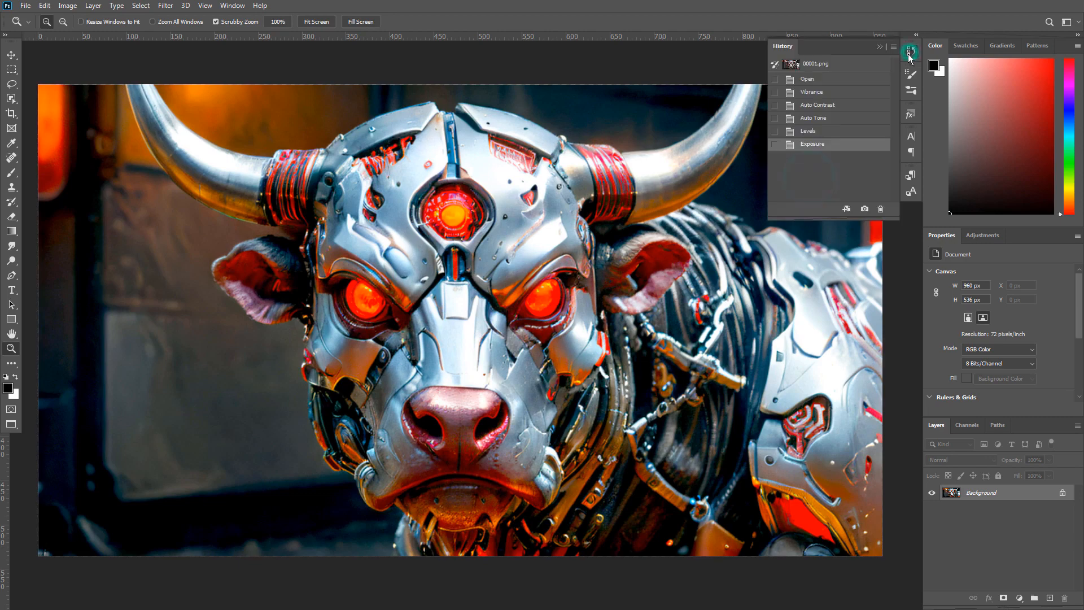
pyautogui.click(836, 65)
pyautogui.click(827, 148)
pyautogui.click(847, 65)
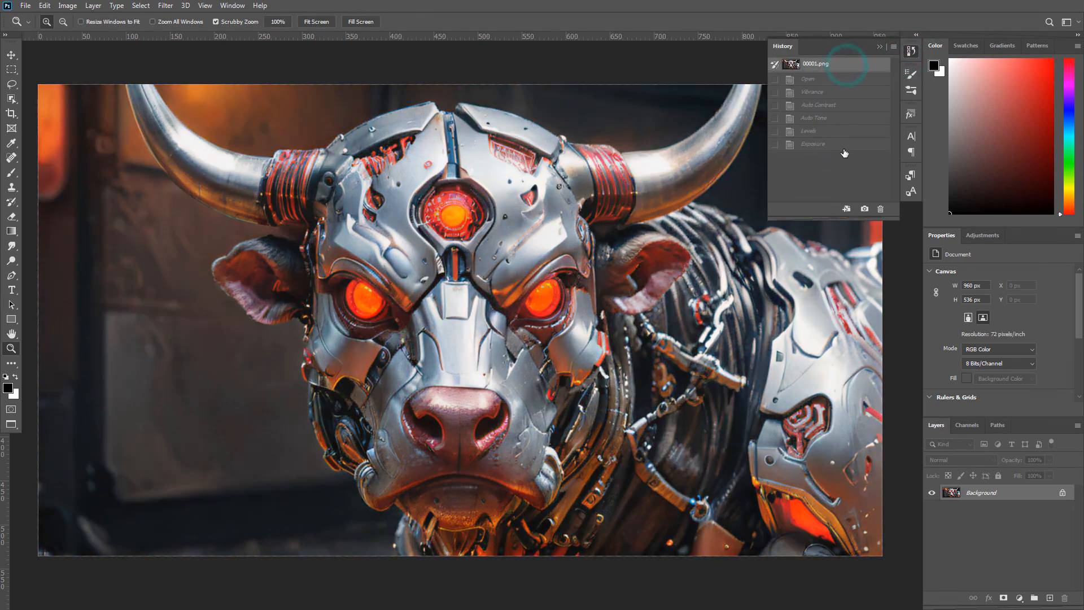
pyautogui.click(844, 150)
pyautogui.click(831, 63)
pyautogui.click(840, 146)
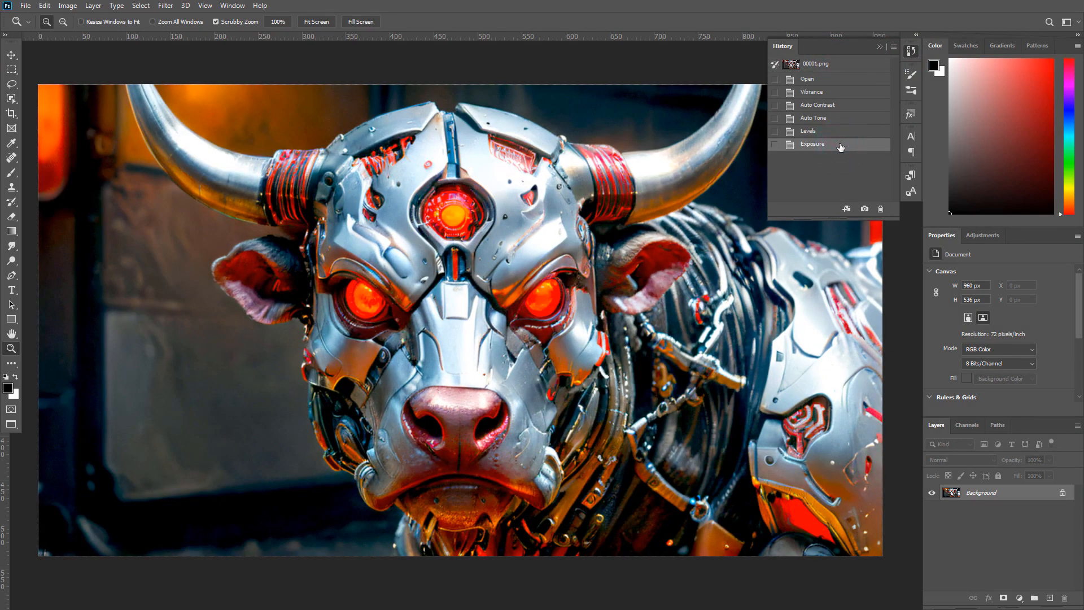